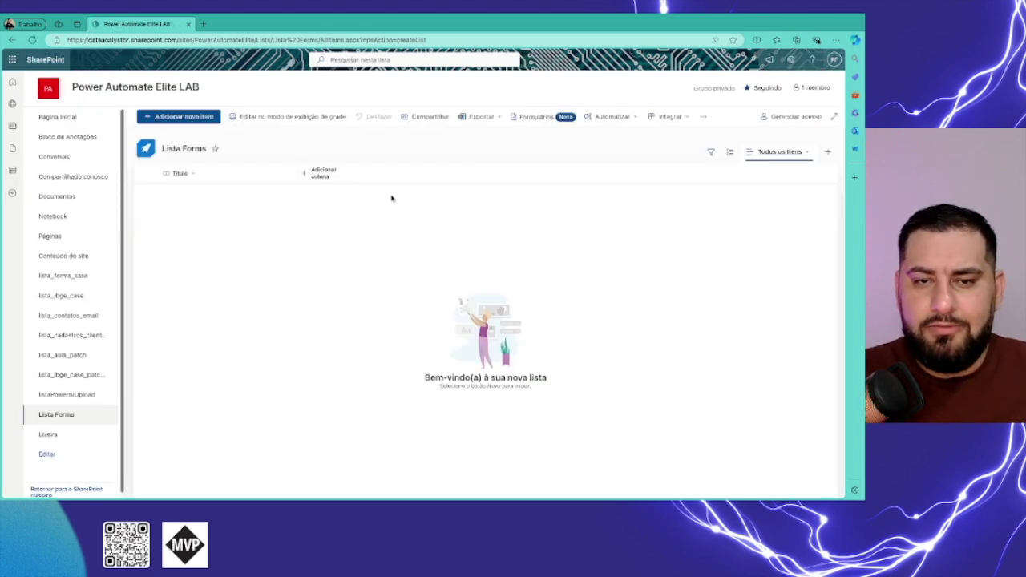
Add a single-line text column named nomeColaborador to Lista Forms.
left_click(329, 174)
left_click(464, 333)
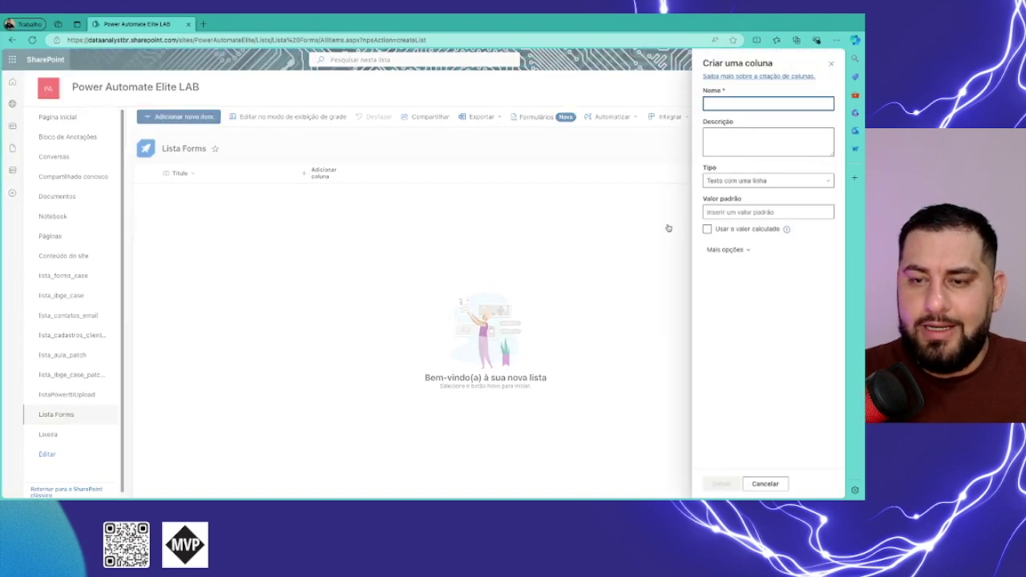
type("nomeColaborador")
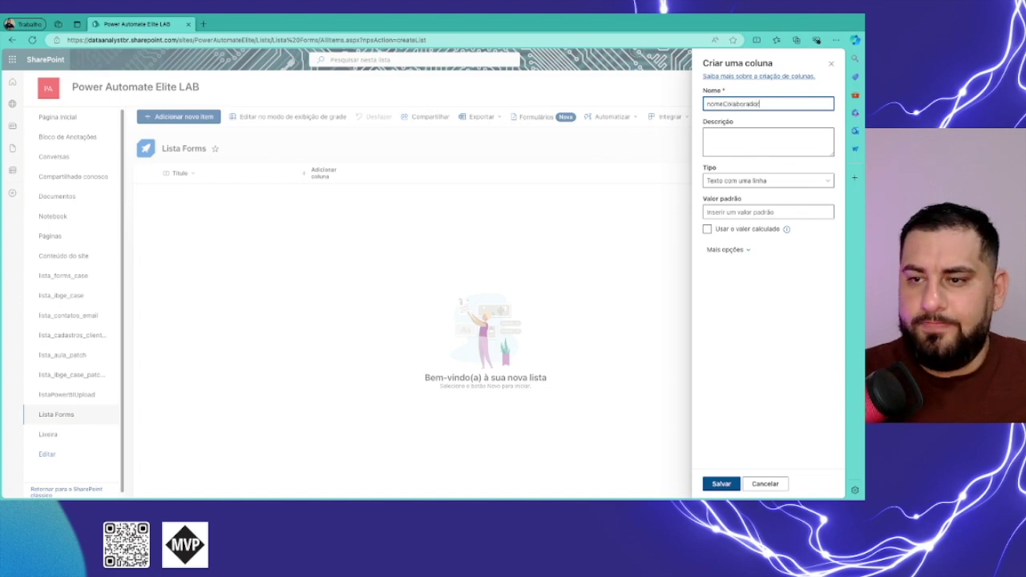
left_click(722, 484)
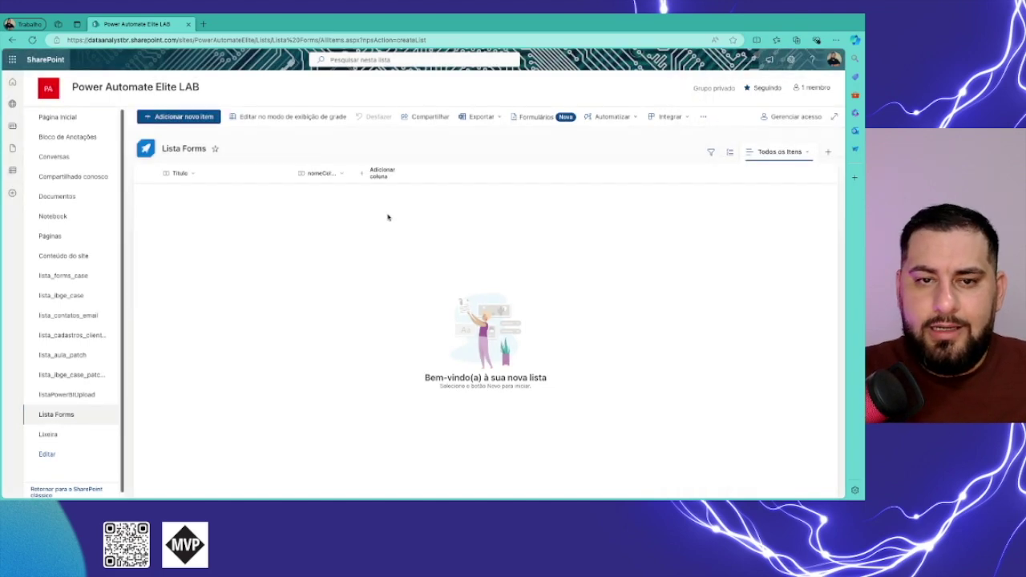
Add a second single-line text column named emailColaborador.
left_click(390, 173)
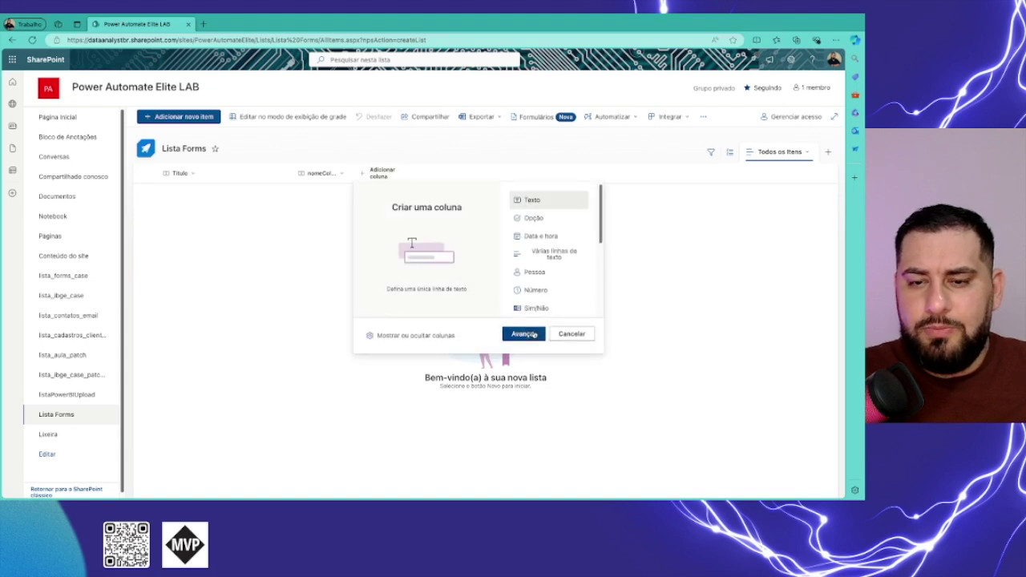
left_click(525, 332)
type("ema")
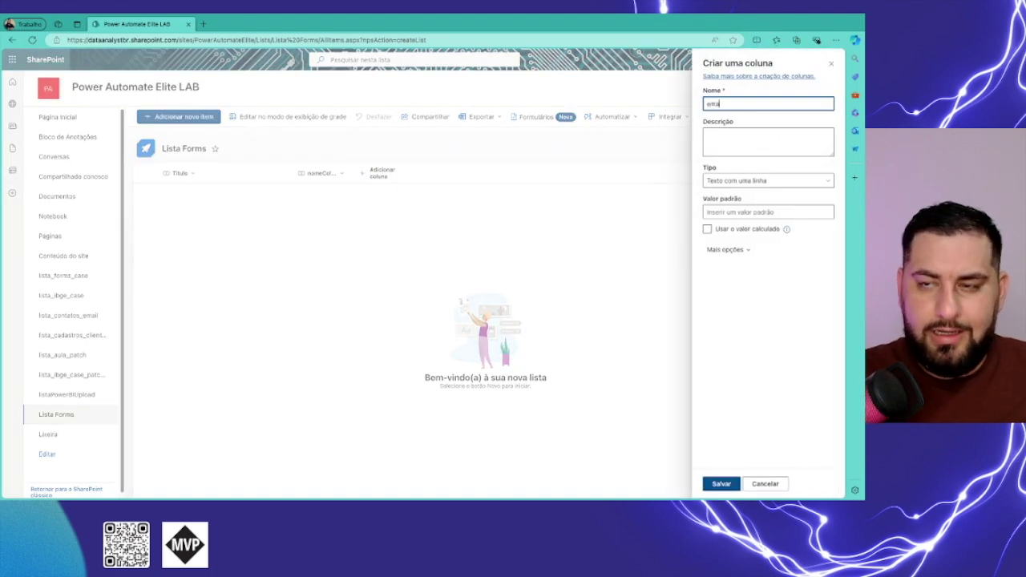
type("ilColaborador")
left_click(720, 485)
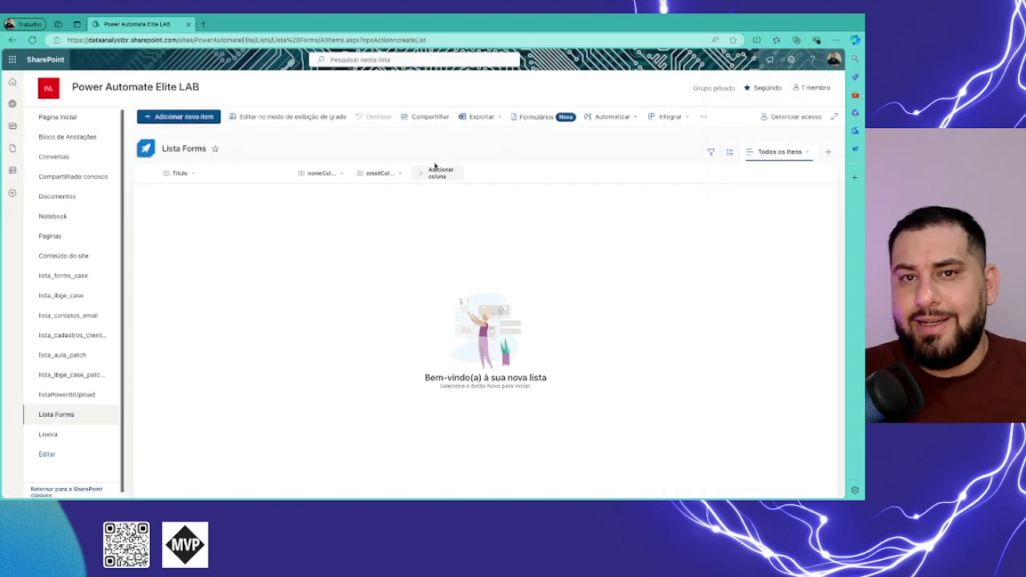
Uncheck Título in the show/hide columns panel and apply, leaving nomeColaborador and emailColaborador visible.
left_click(190, 174)
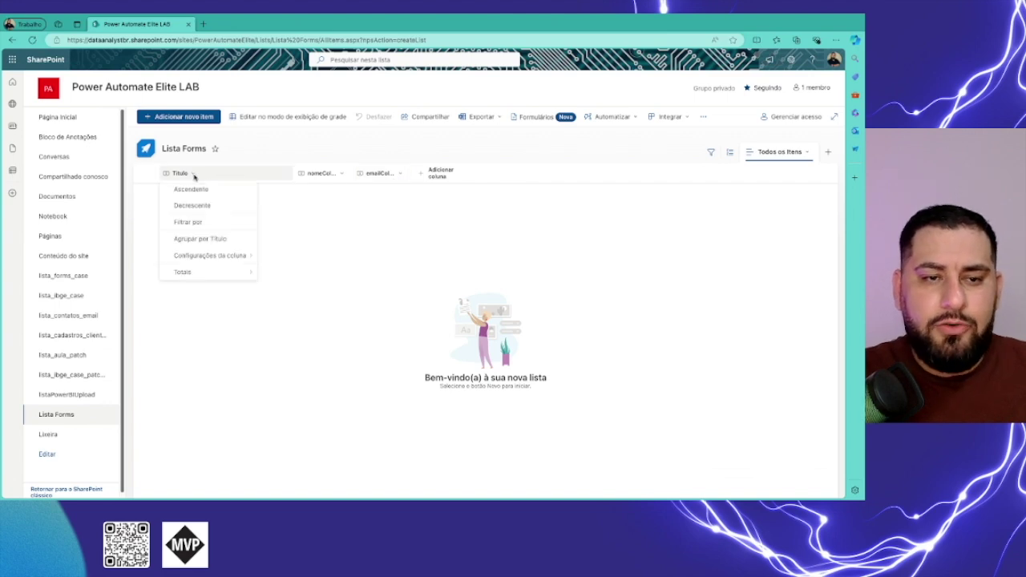
mouse_move(235, 260)
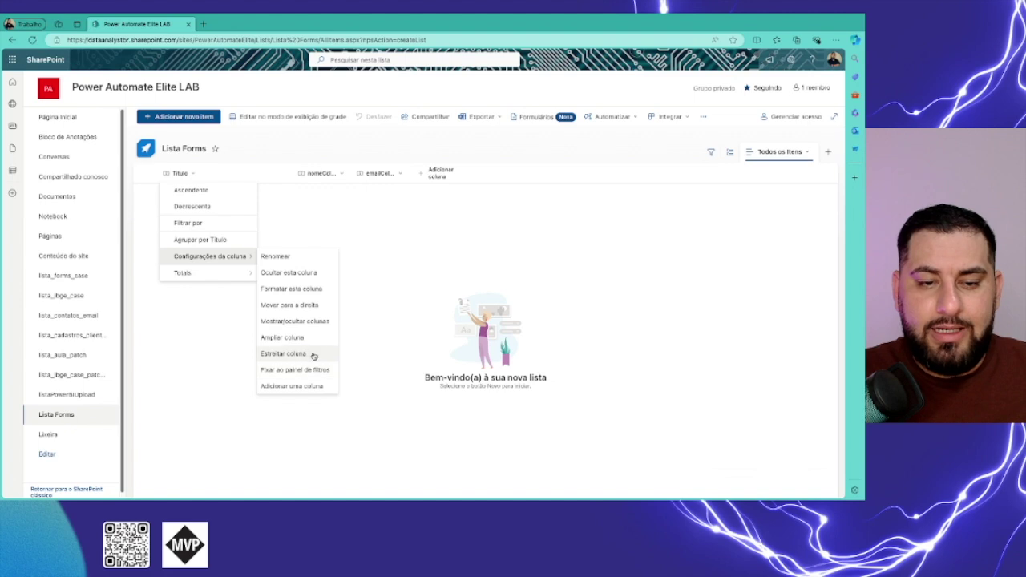
left_click(313, 322)
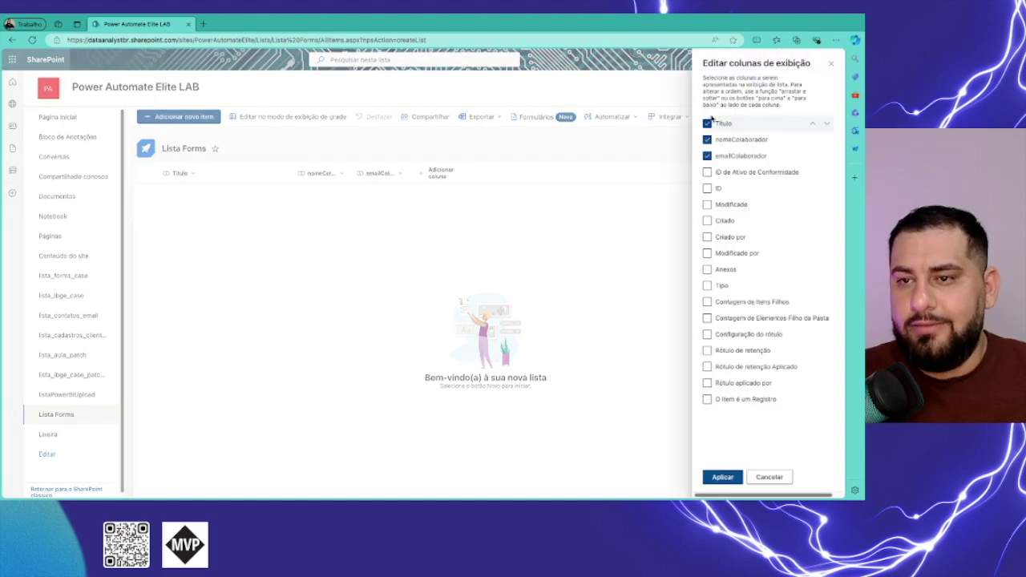
left_click(707, 123)
left_click(722, 477)
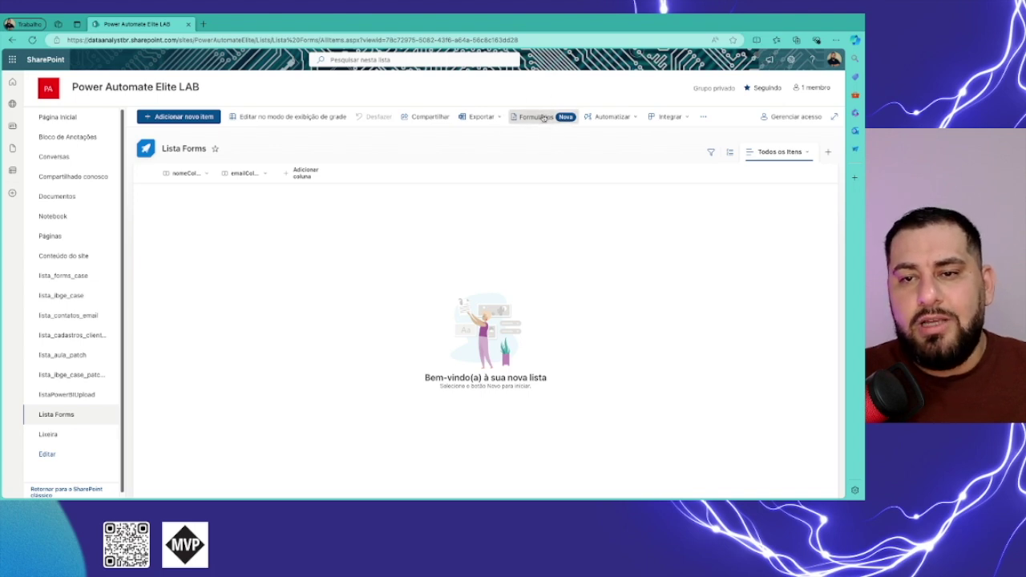
Create a new form from the list's Formulários and title it 'Formulario de Respostas'.
left_click(542, 117)
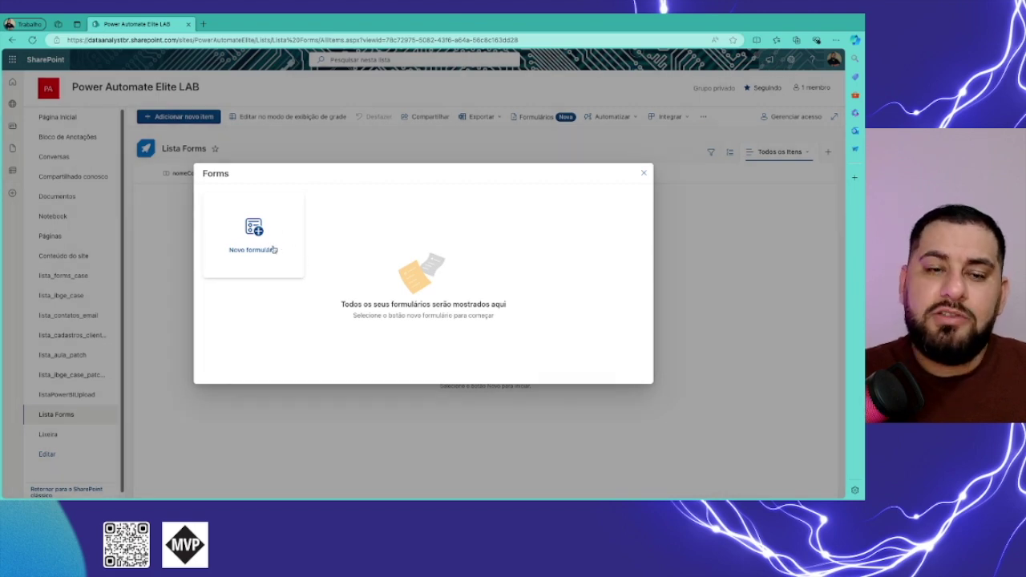
left_click(263, 246)
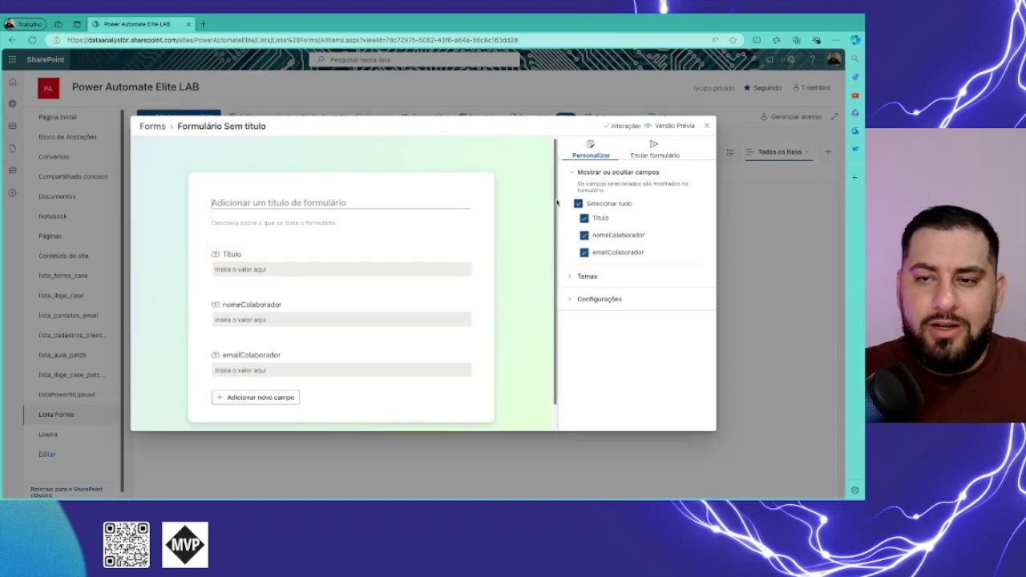
scroll(529, 212, "down", 1)
scroll(557, 213, "down", 1)
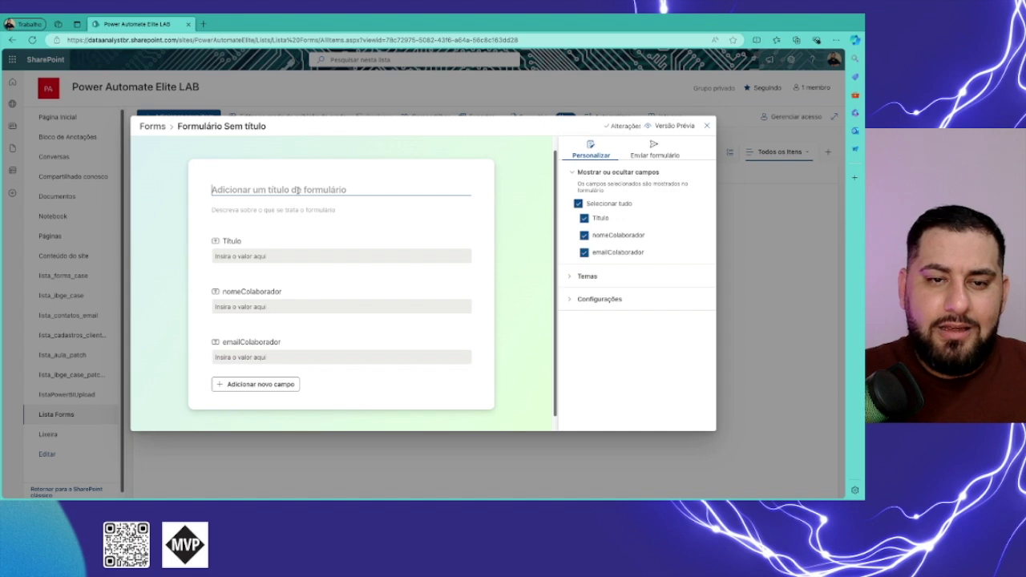
type("Formulario de Respostas")
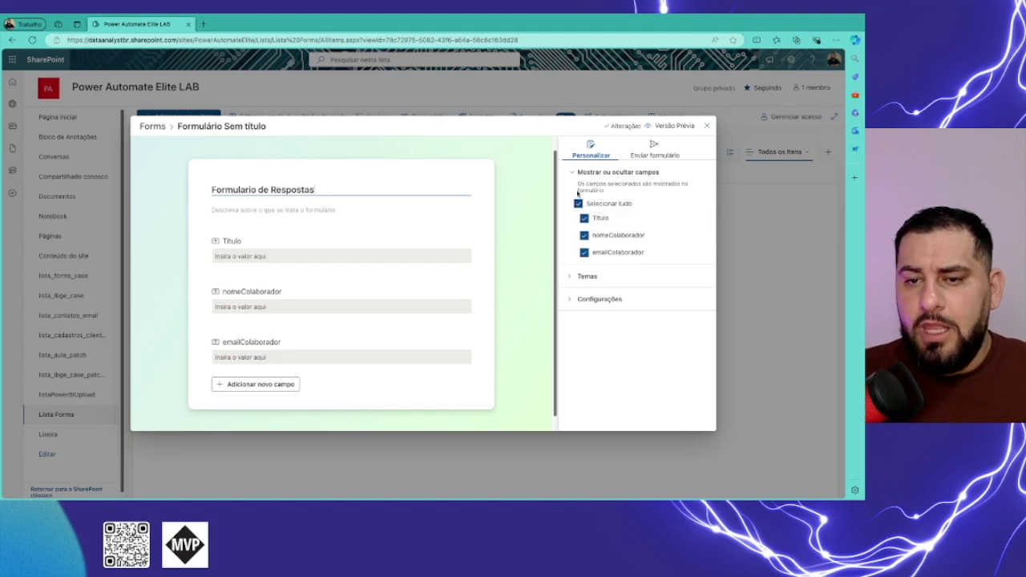
Hide the Título field and drag emailColaborador above nomeColaborador in the form.
left_click(584, 218)
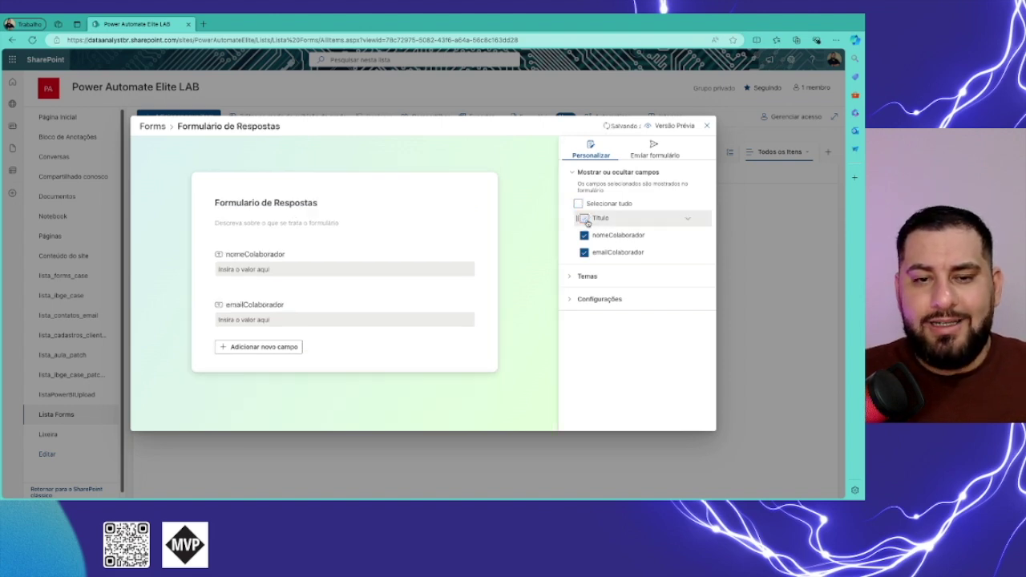
left_click_drag(688, 238, 680, 238)
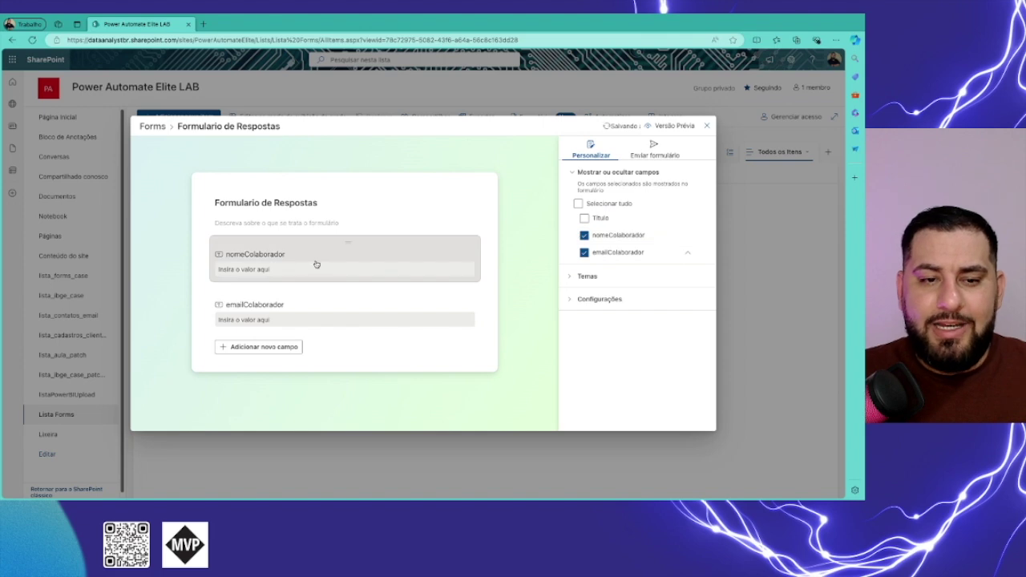
left_click_drag(349, 248, 329, 305)
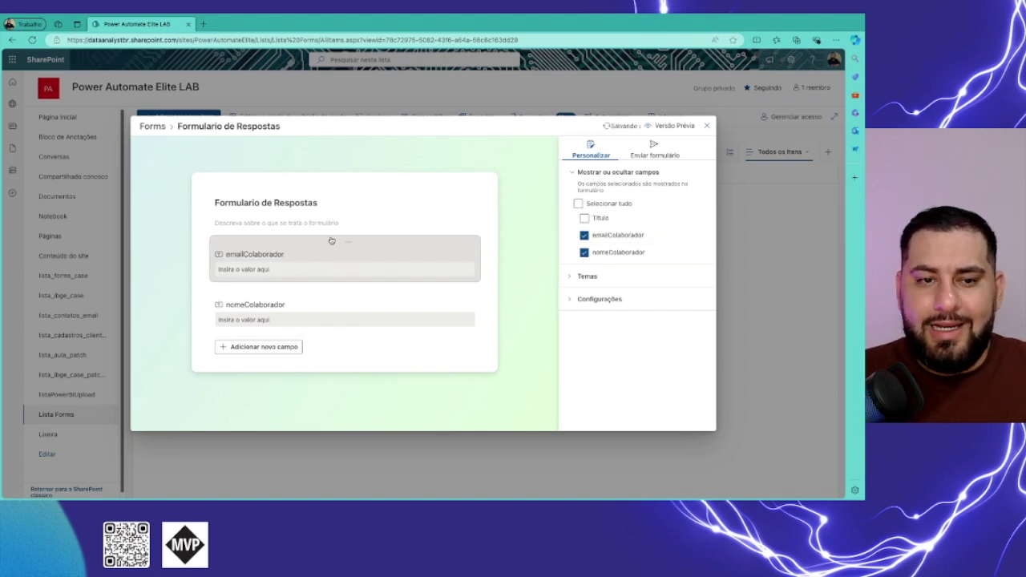
left_click(289, 259)
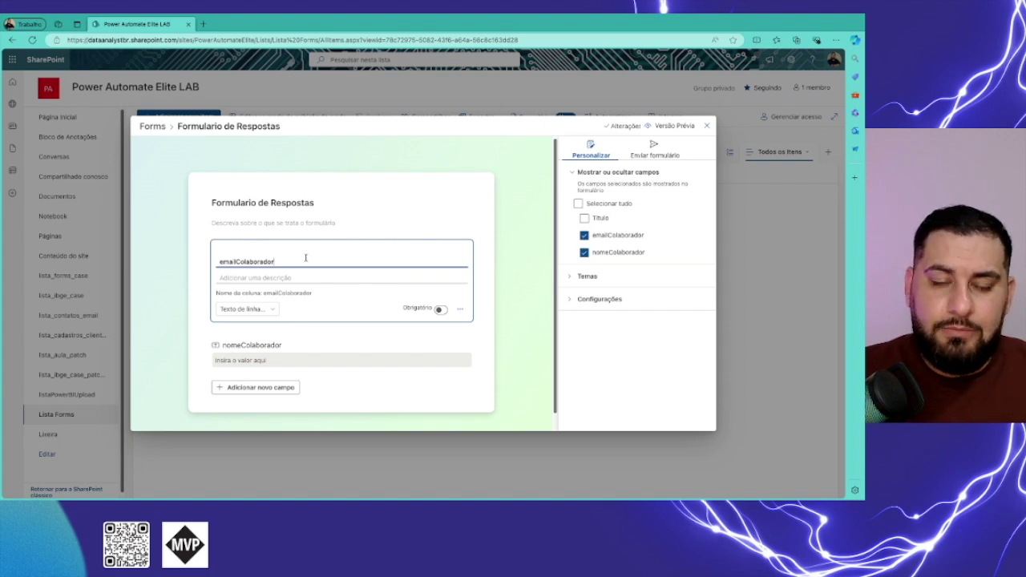
Rename the emailColaborador question to 'E-mail' and make it required.
key("BackSpace")
key("BackSpace")
key("BackSpace")
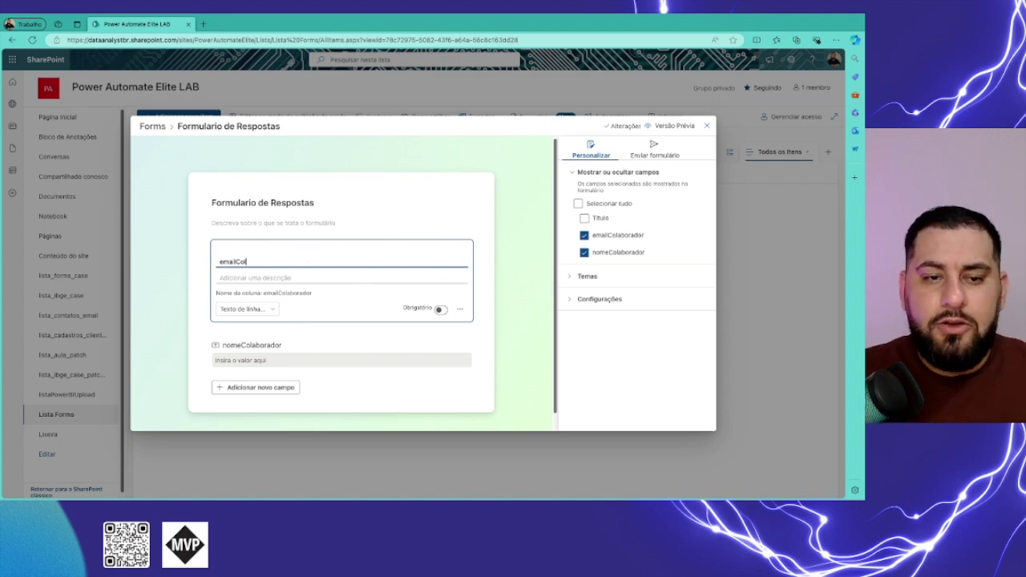
key("BackSpace")
key("BackSpace")
key("BackSpace")
key("BackSpace")
key("BackSpace")
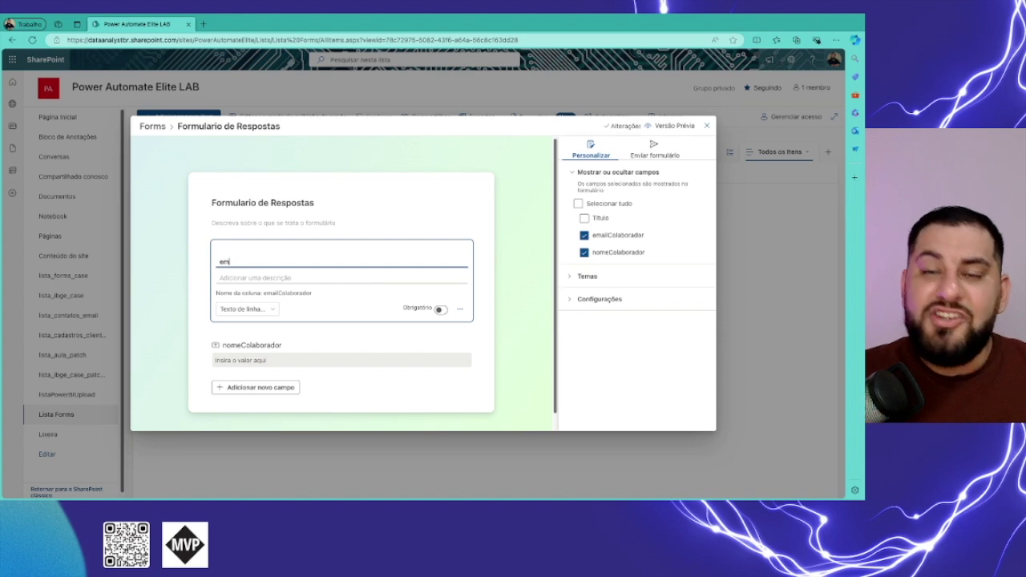
type("E-mail")
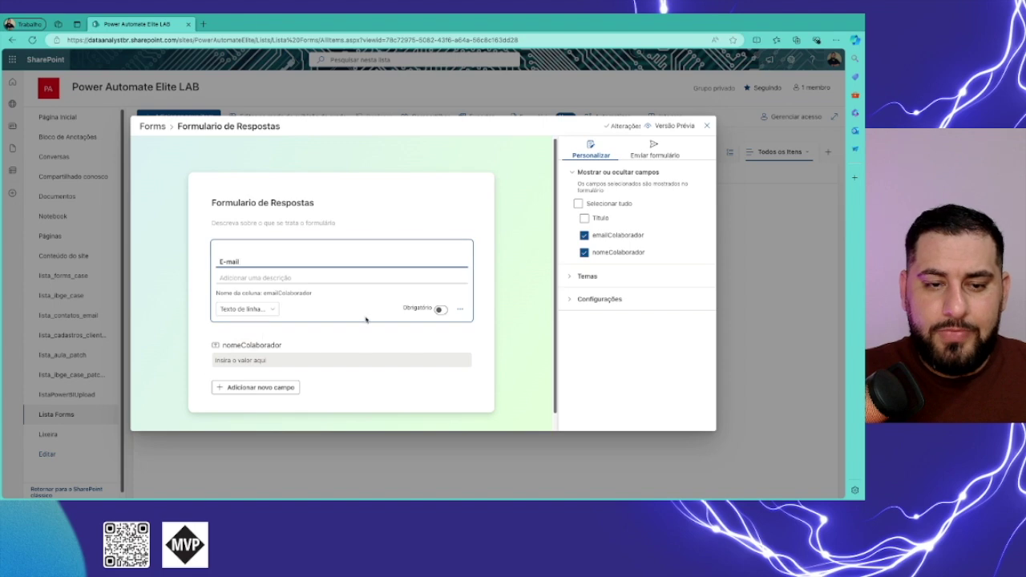
left_click(440, 310)
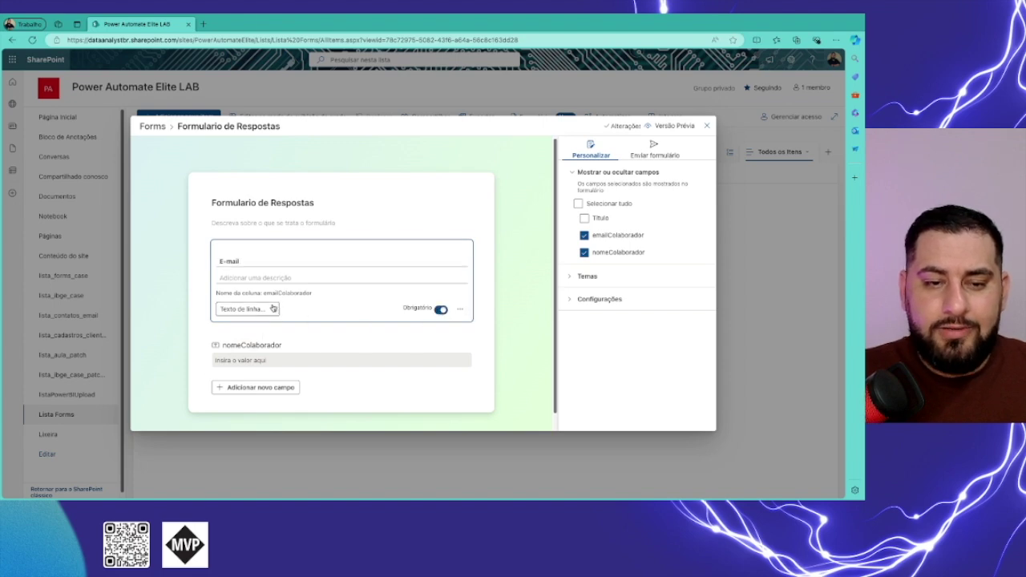
left_click(460, 309)
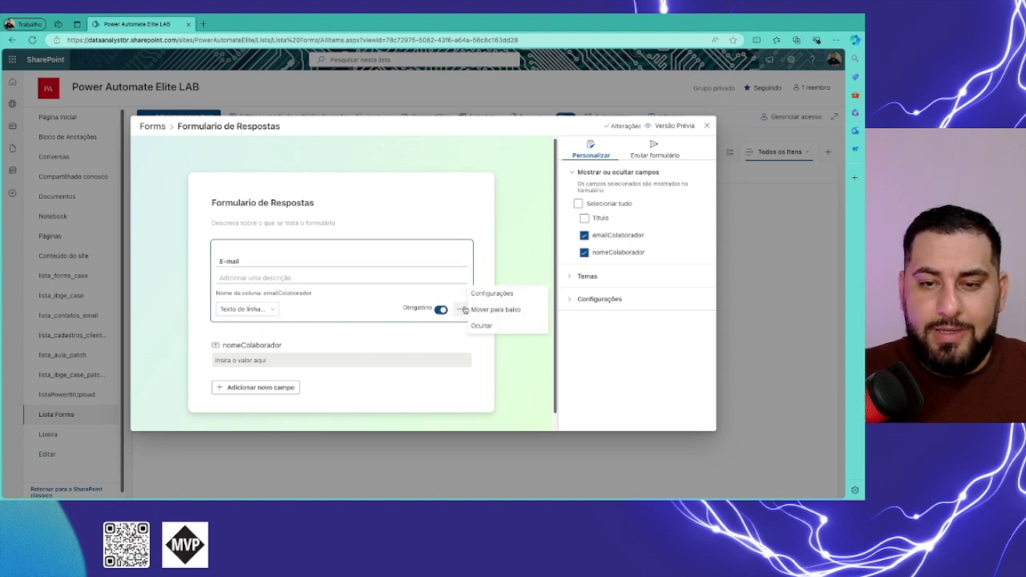
left_click(483, 294)
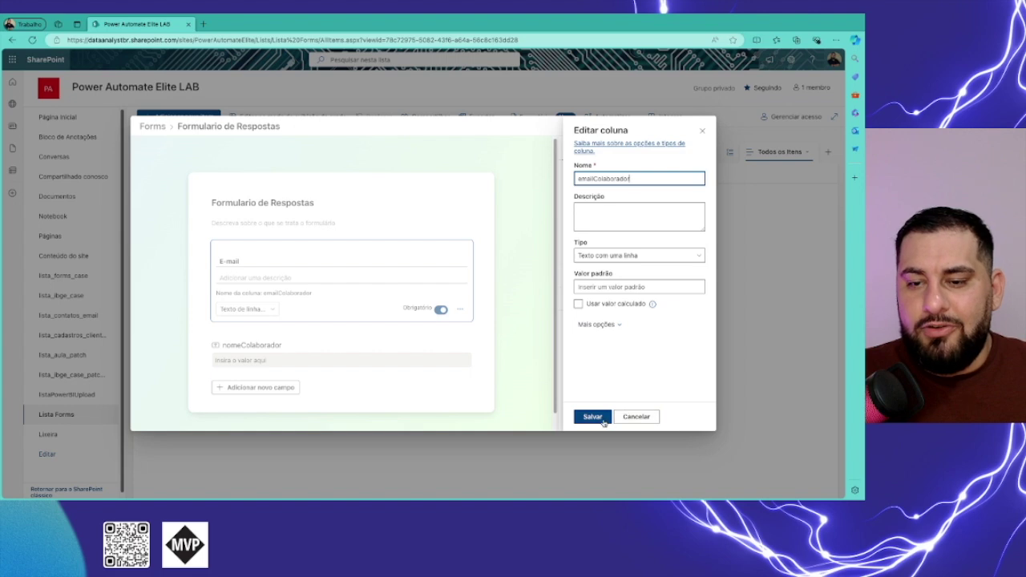
left_click(601, 420)
Rename nomeColaborador to required 'Nome', move it first, and add description 'breve descrição...'.
left_click(309, 346)
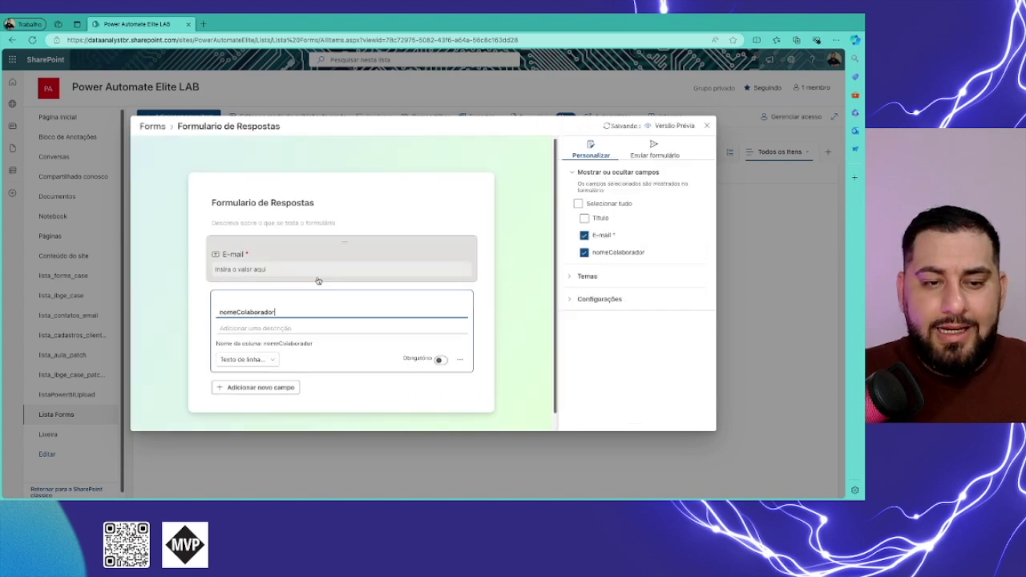
double_click(291, 312)
type("Nome")
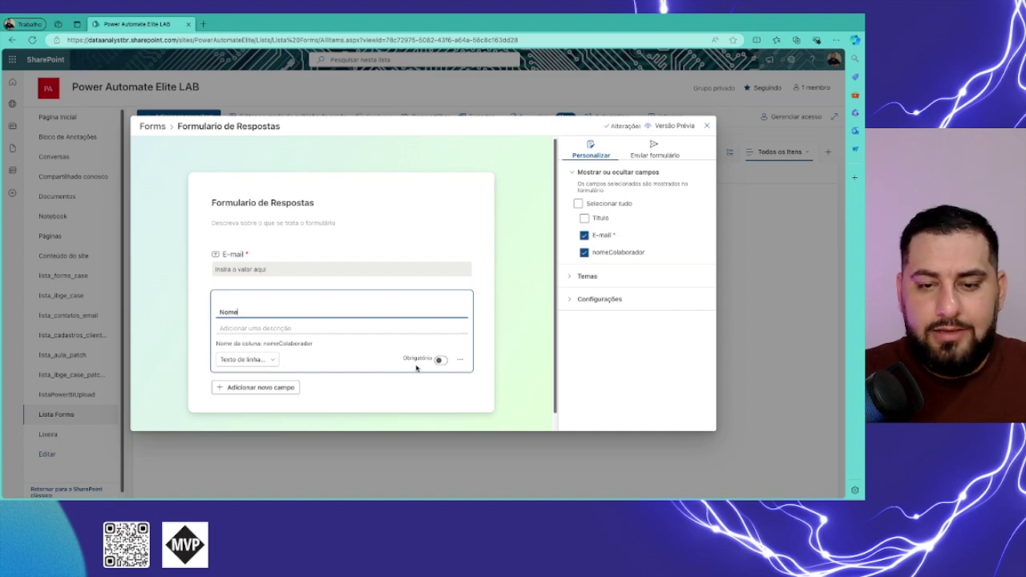
left_click(441, 360)
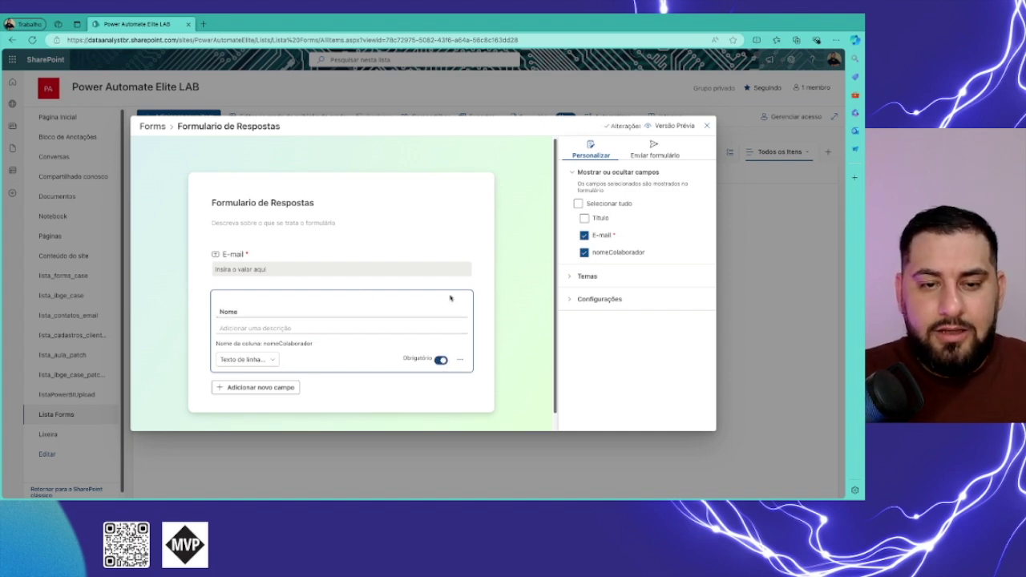
left_click_drag(356, 259, 357, 254)
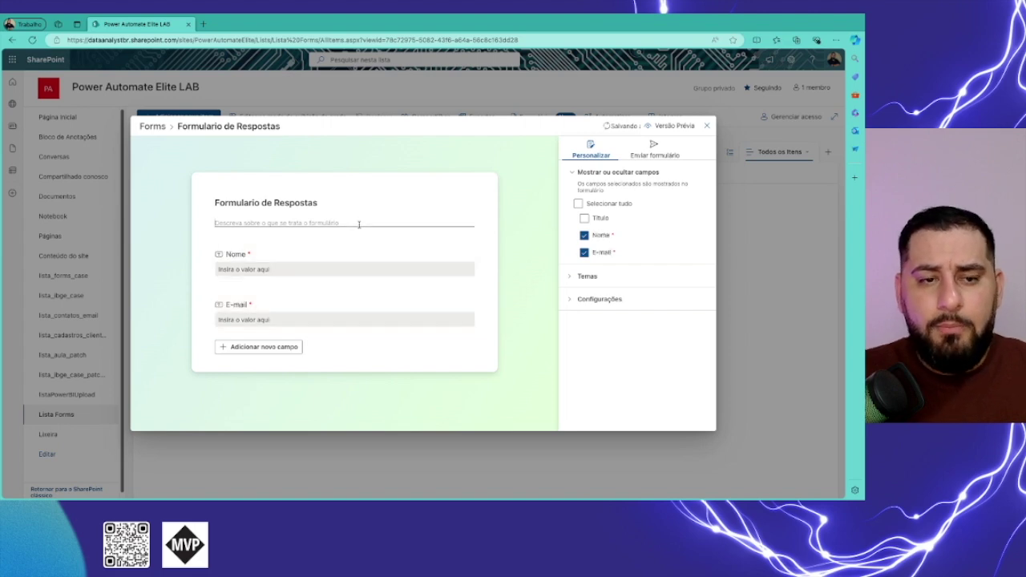
left_click(358, 224)
type("breve de")
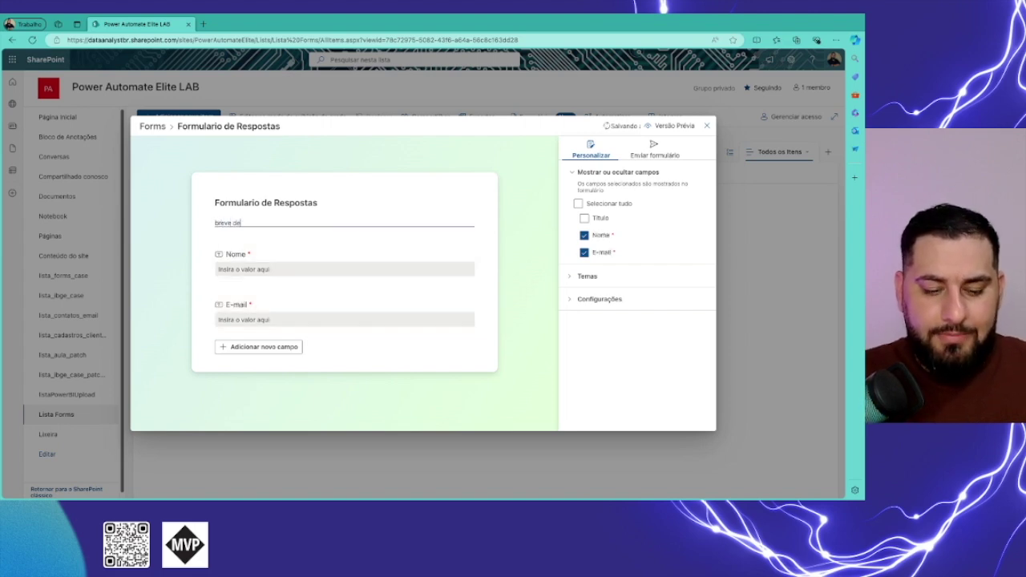
type("scrição...")
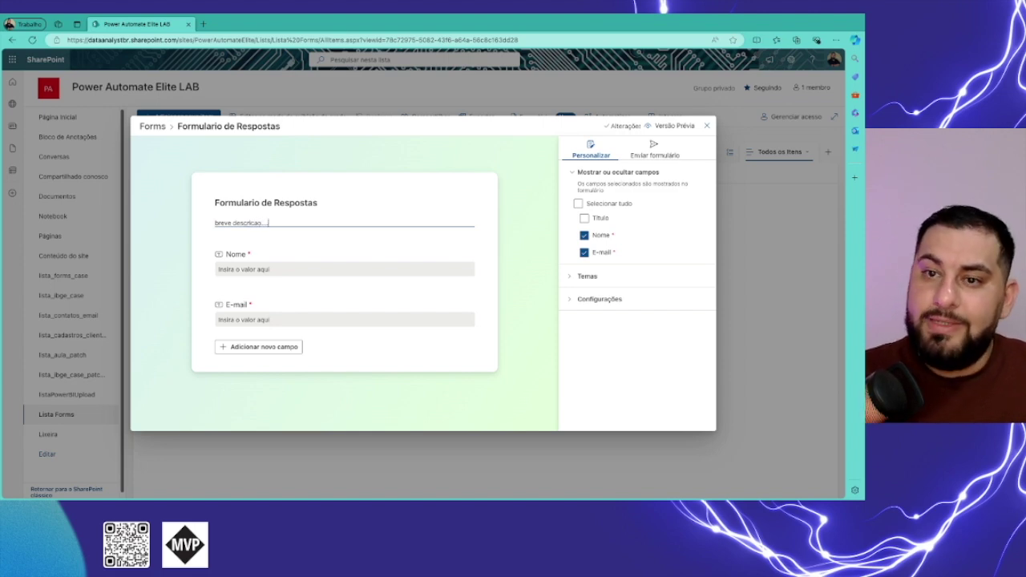
Apply the pink theme and append 'a mesma será analisada' to the confirmation message.
left_click(572, 279)
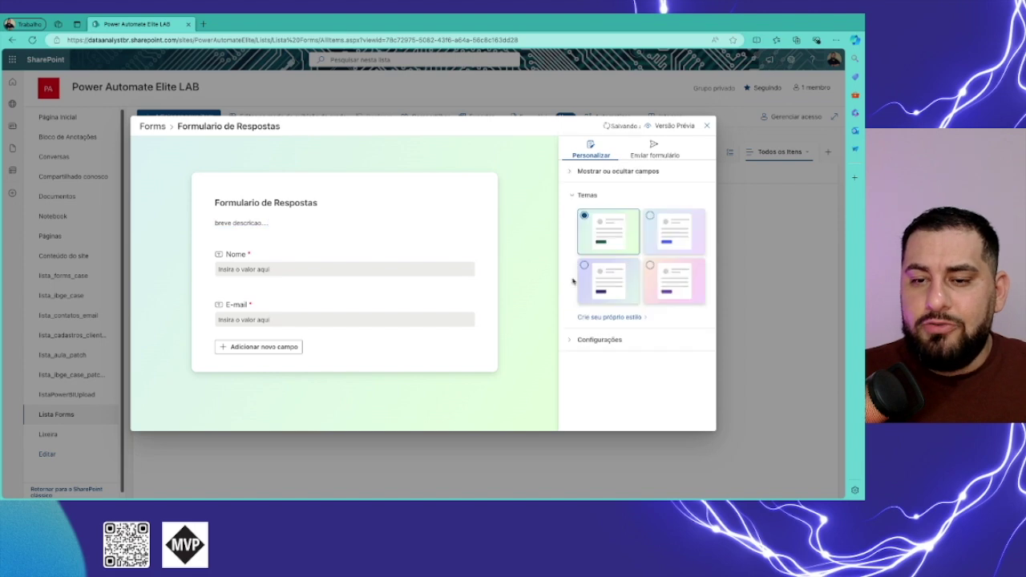
left_click(665, 267)
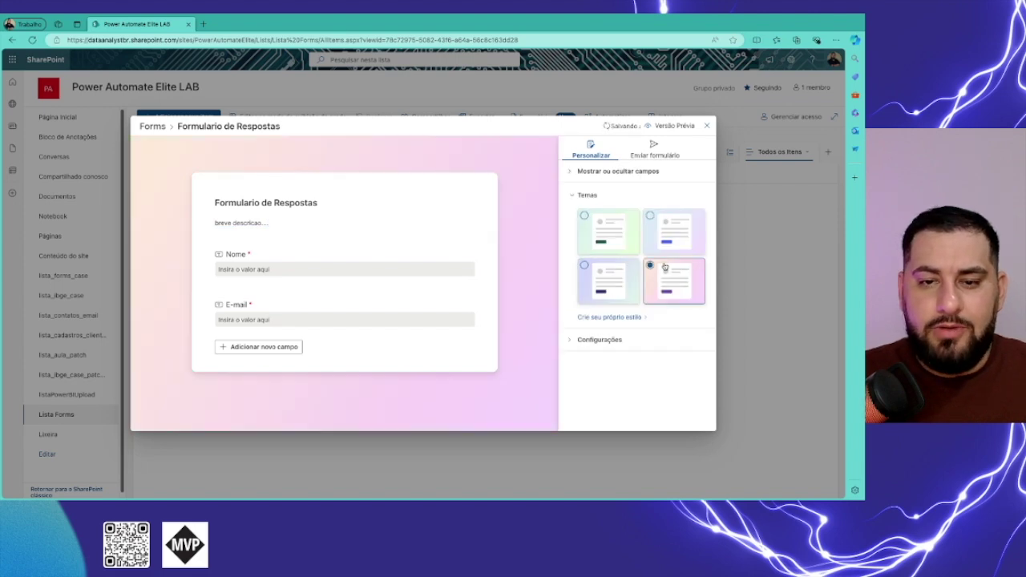
left_click(569, 343)
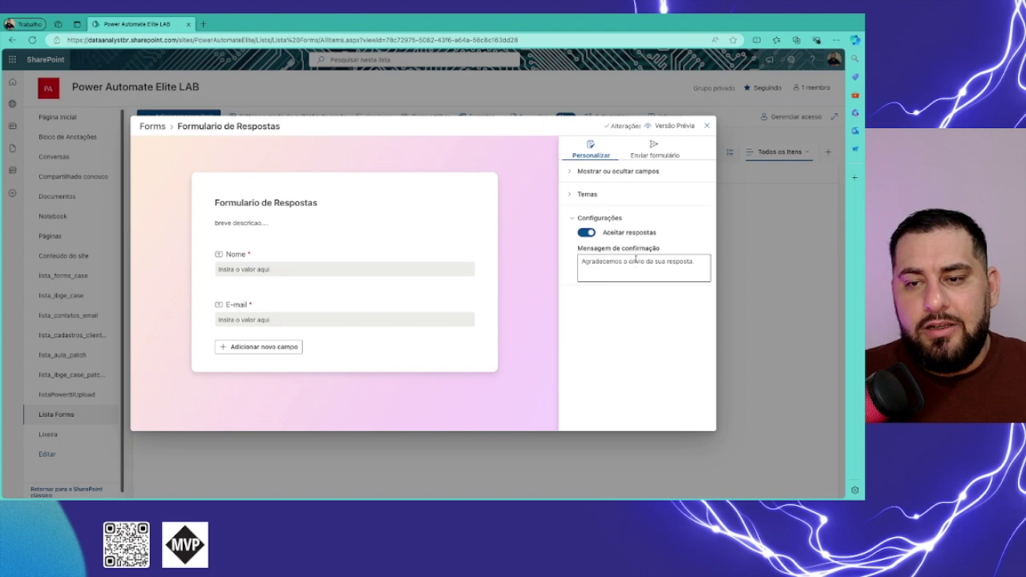
left_click(696, 262)
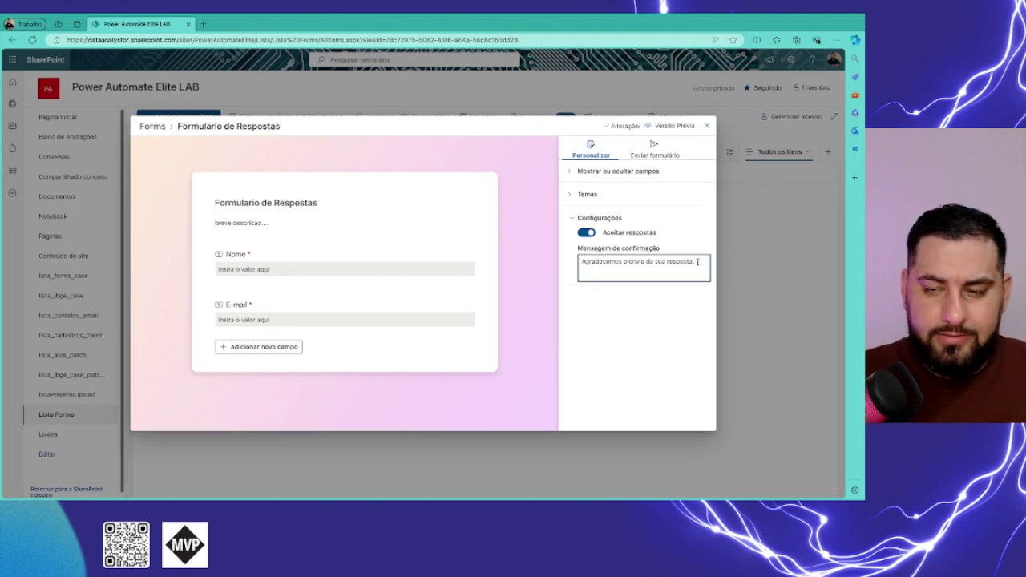
type("a mesma será")
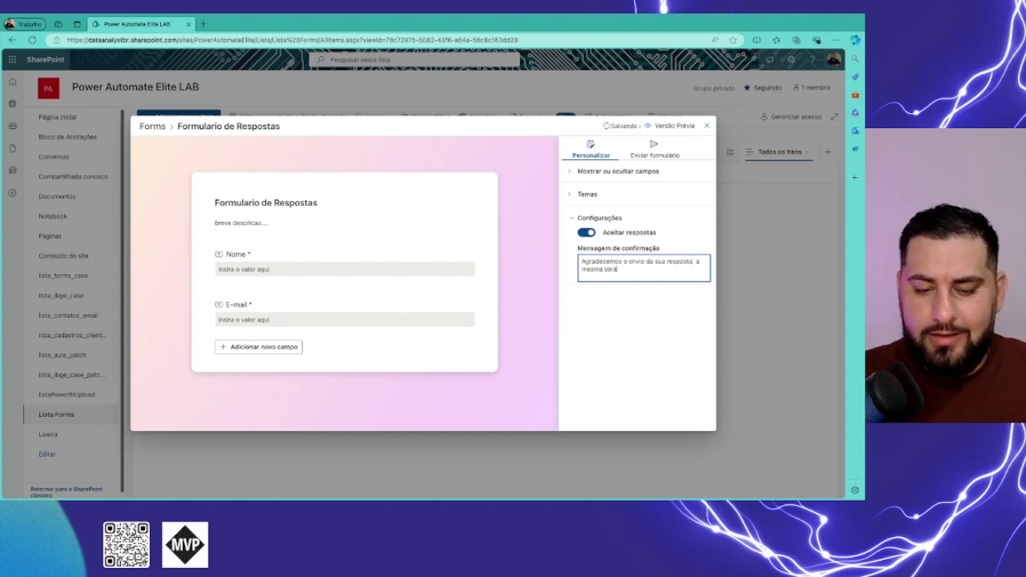
type(" analisada.")
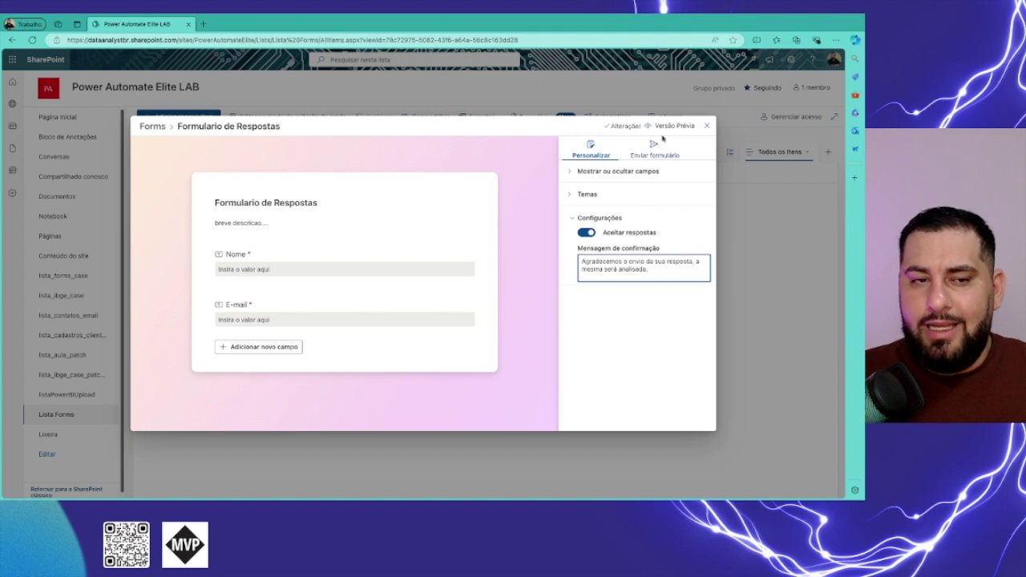
Preview the form with test entries in Nome and E-mail, then copy its share link.
left_click(665, 128)
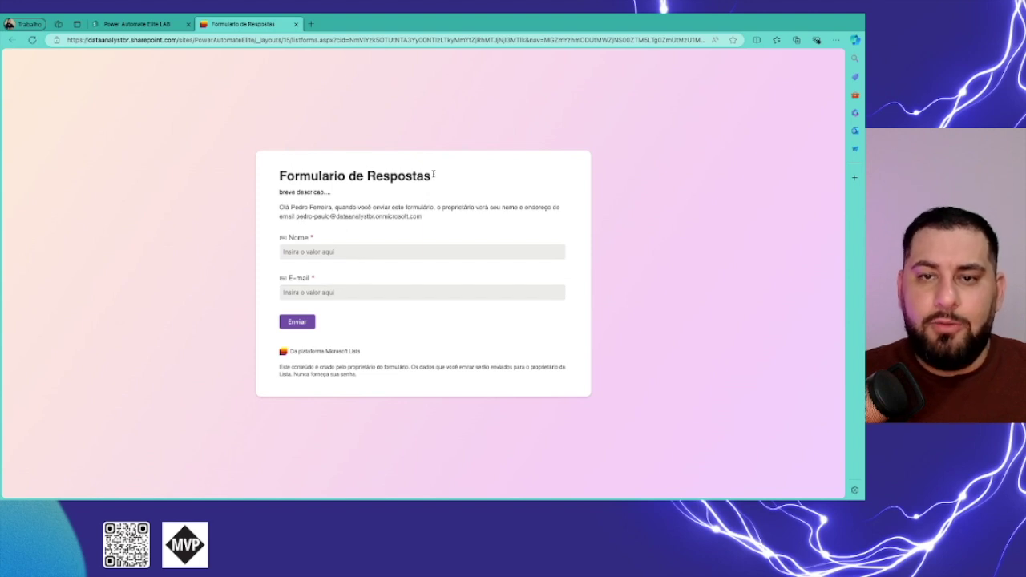
left_click(349, 252)
type("sd")
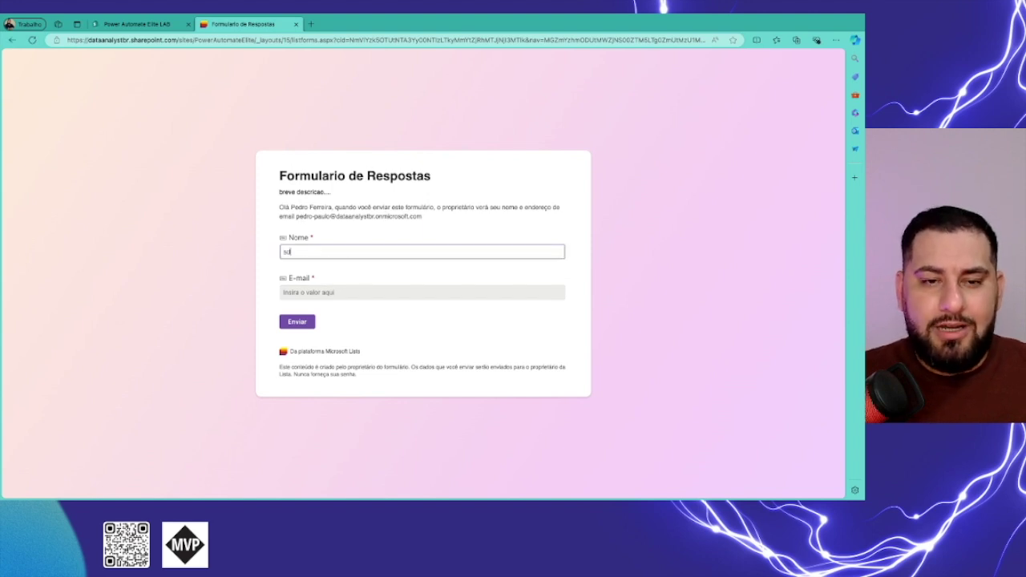
type("sdads")
left_click(340, 291)
type("dsdsds")
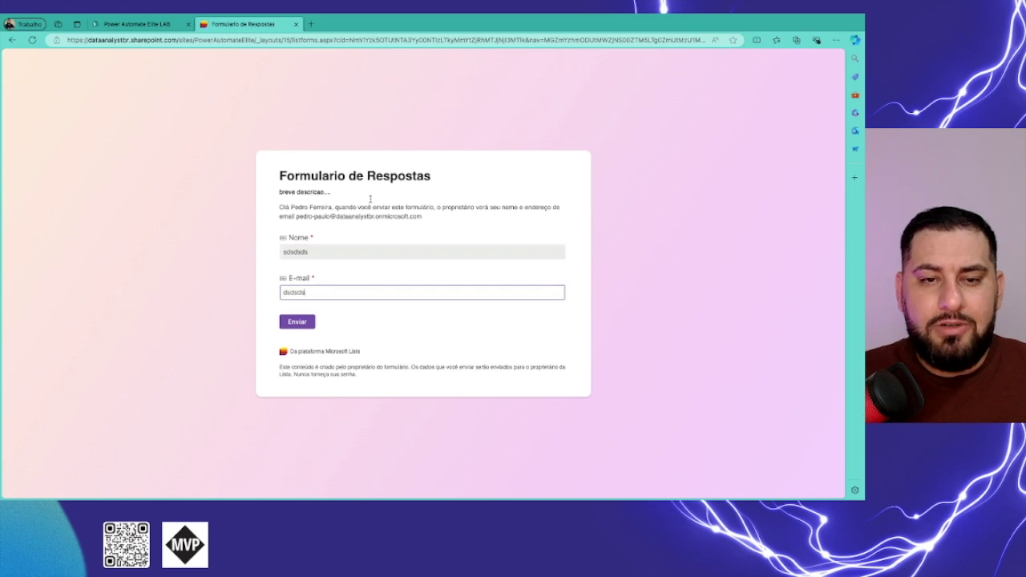
left_click(364, 184)
left_click(295, 24)
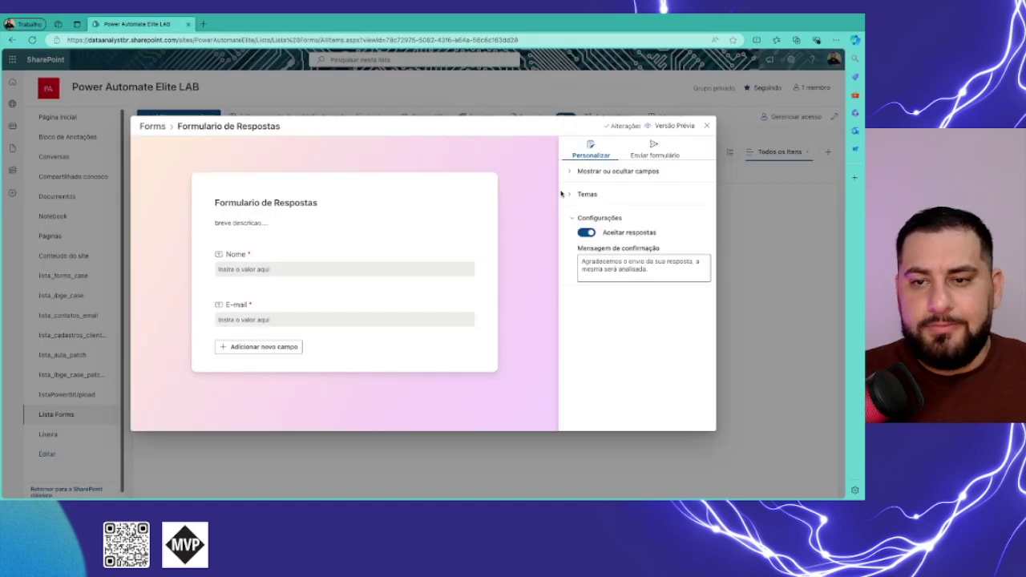
left_click(661, 152)
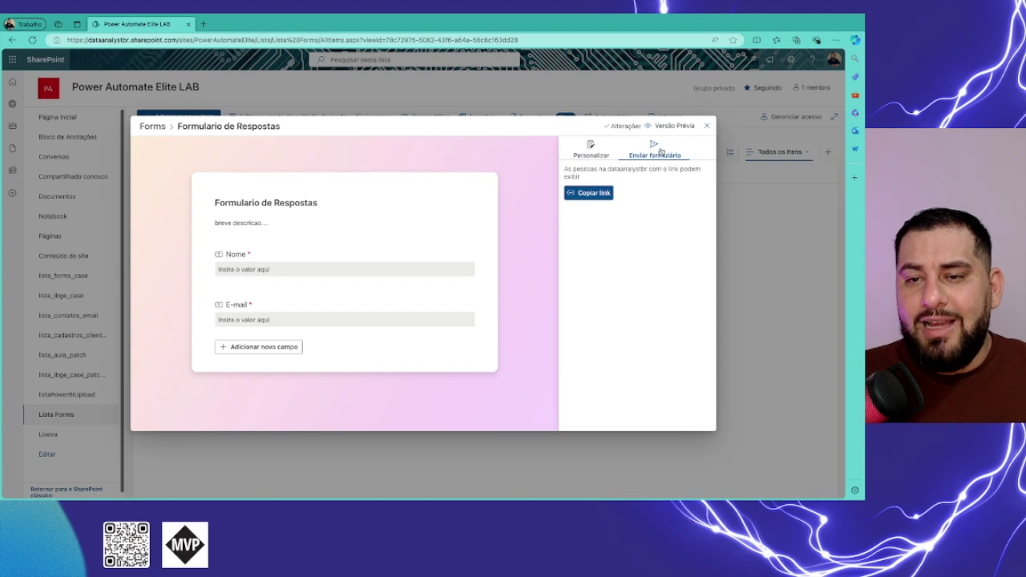
left_click(589, 193)
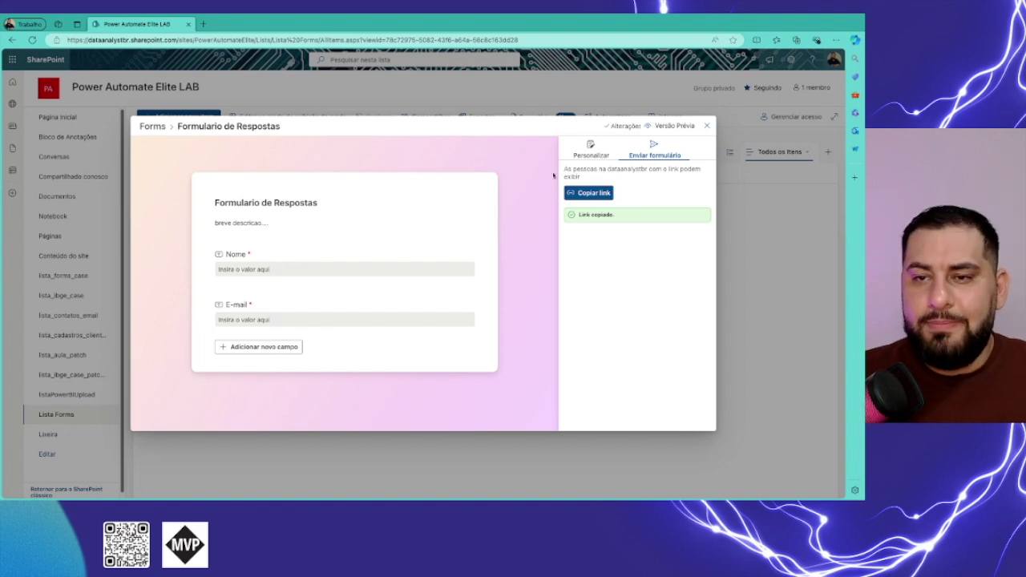
Open the copied link in a new tab and submit a response with a name and e-mail.
left_click(205, 27)
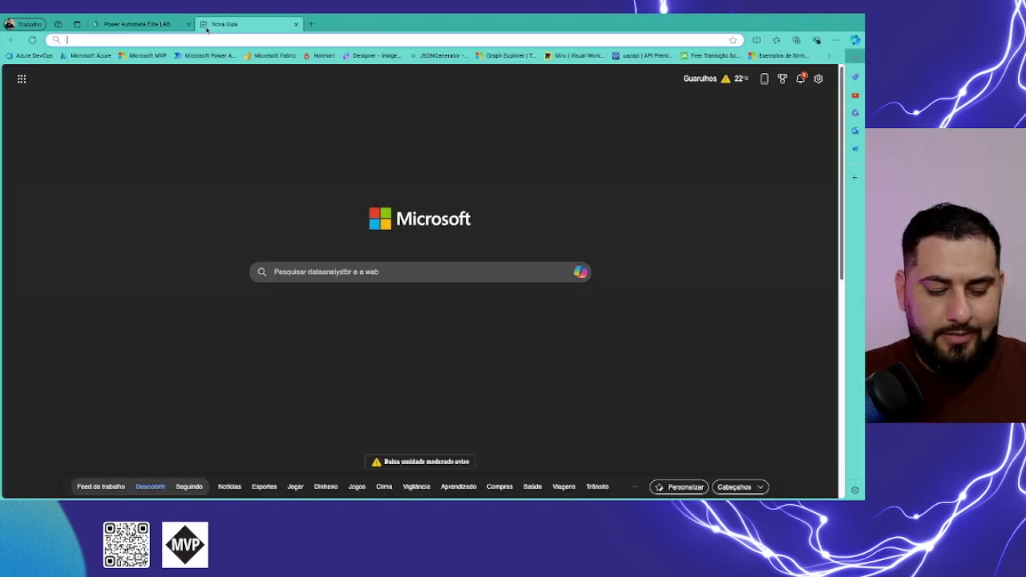
key("ctrl+v")
key("Return")
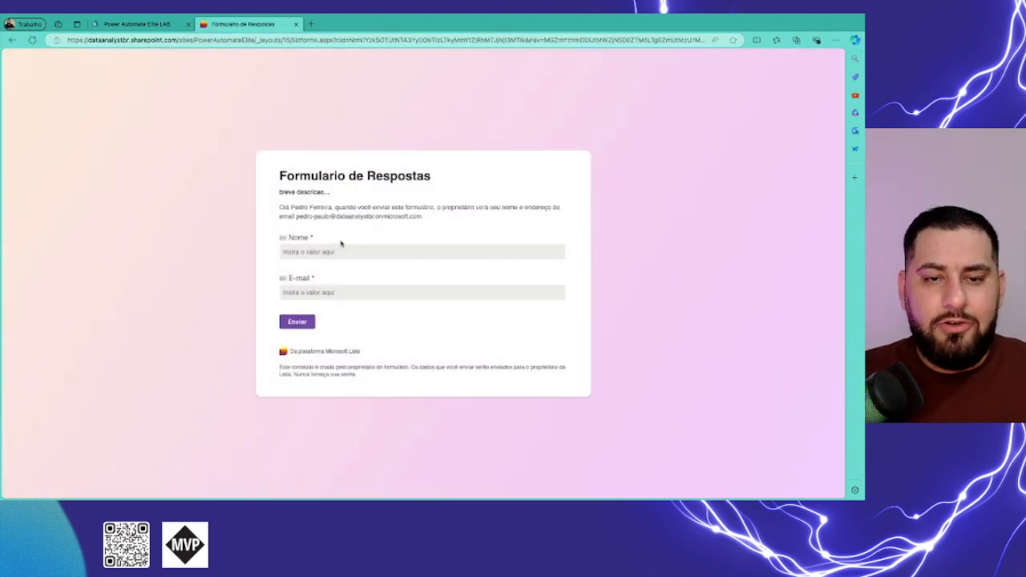
left_click(340, 250)
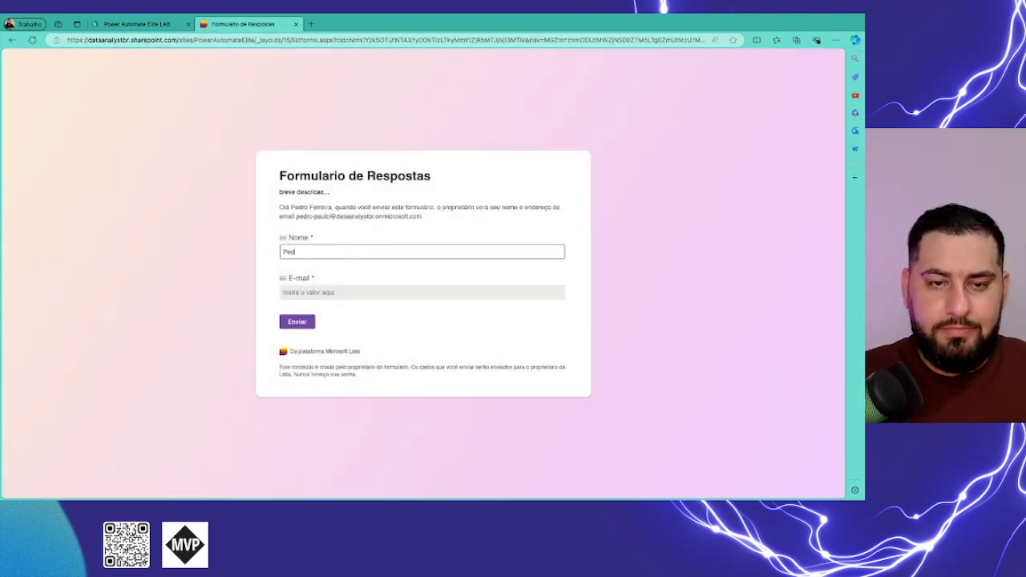
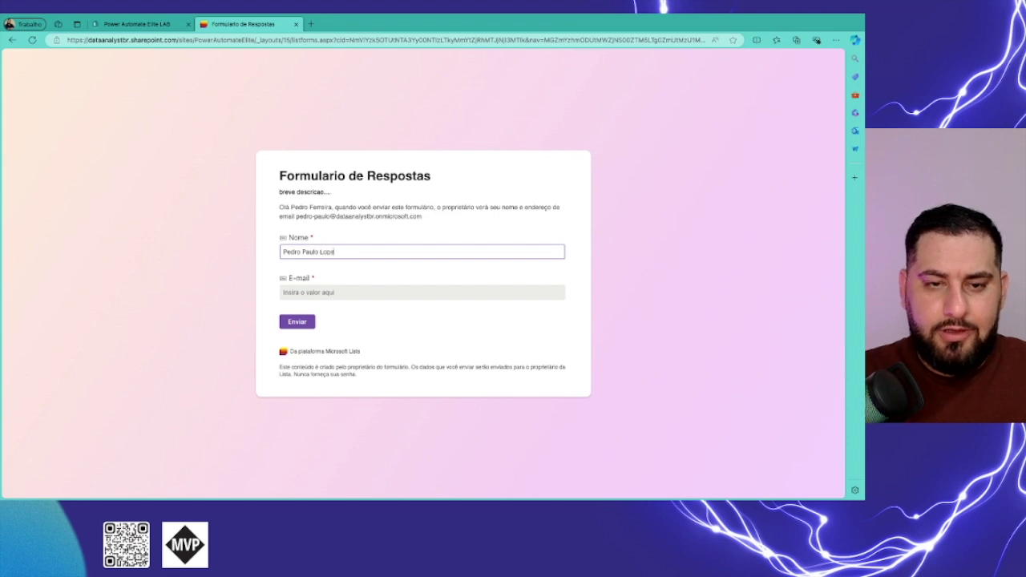
key("Tab")
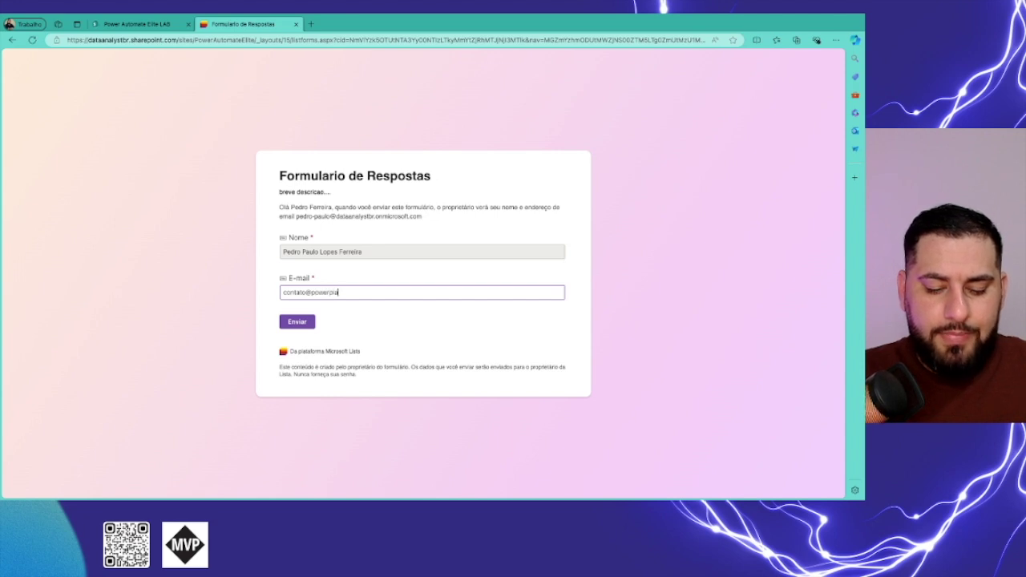
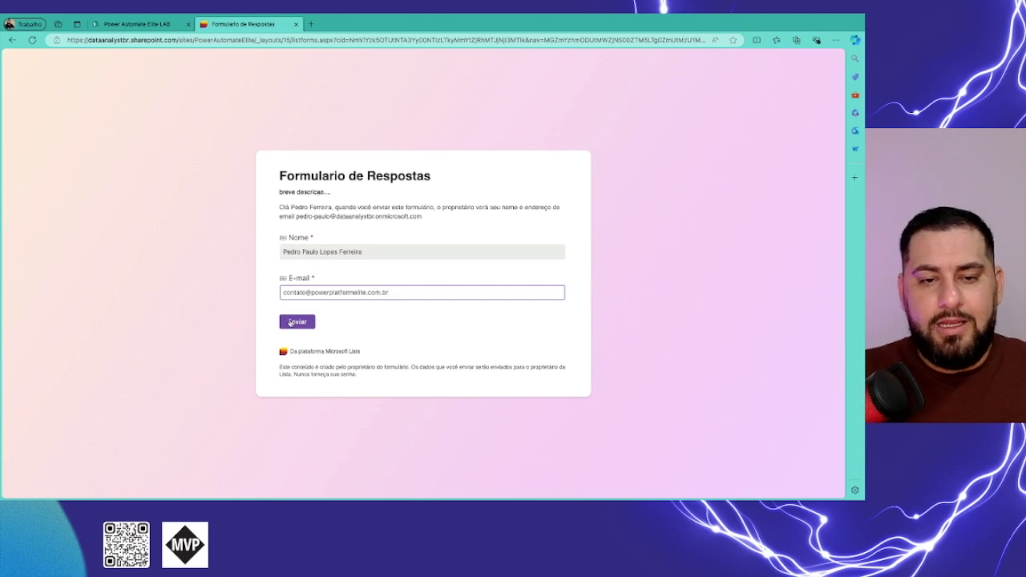
left_click(290, 321)
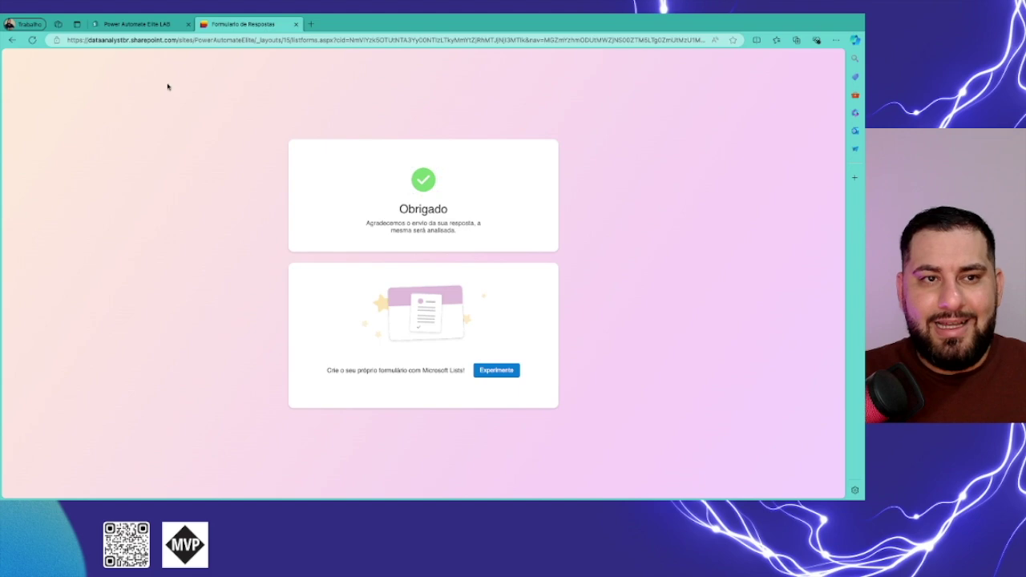
left_click(169, 31)
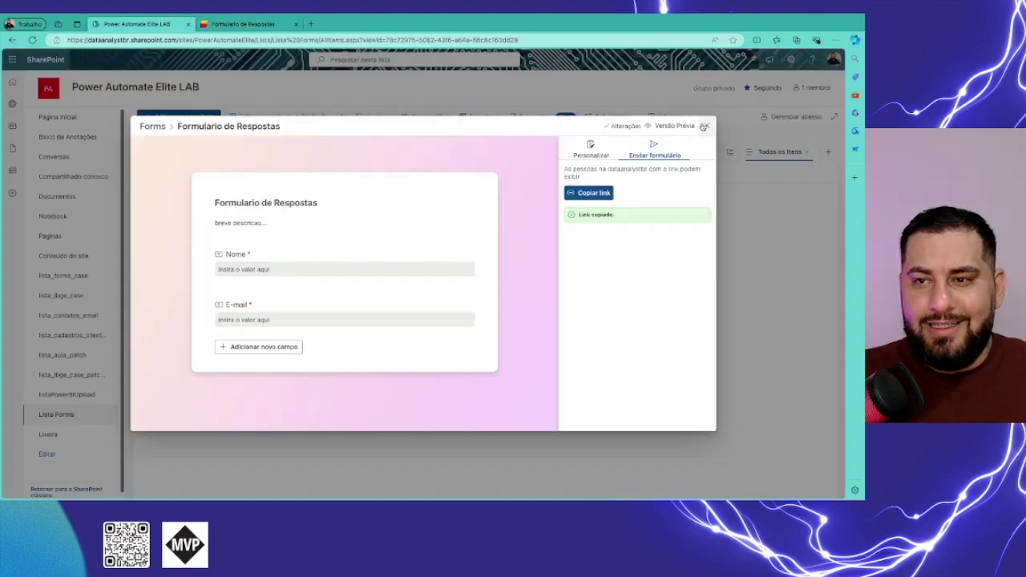
Close the form editor, refresh Lista Forms to show the new response row, and open Formulários.
left_click(708, 126)
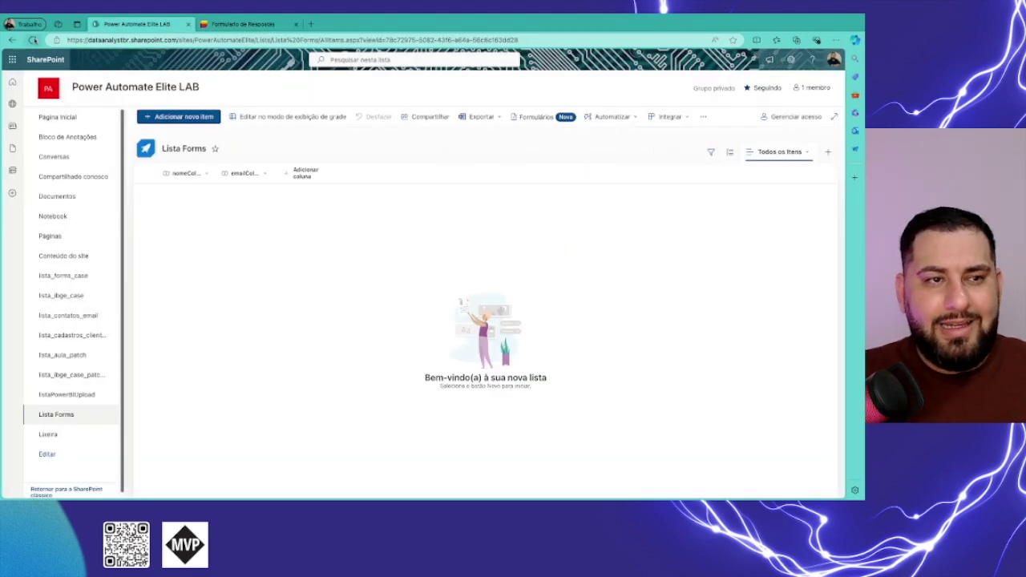
left_click(32, 39)
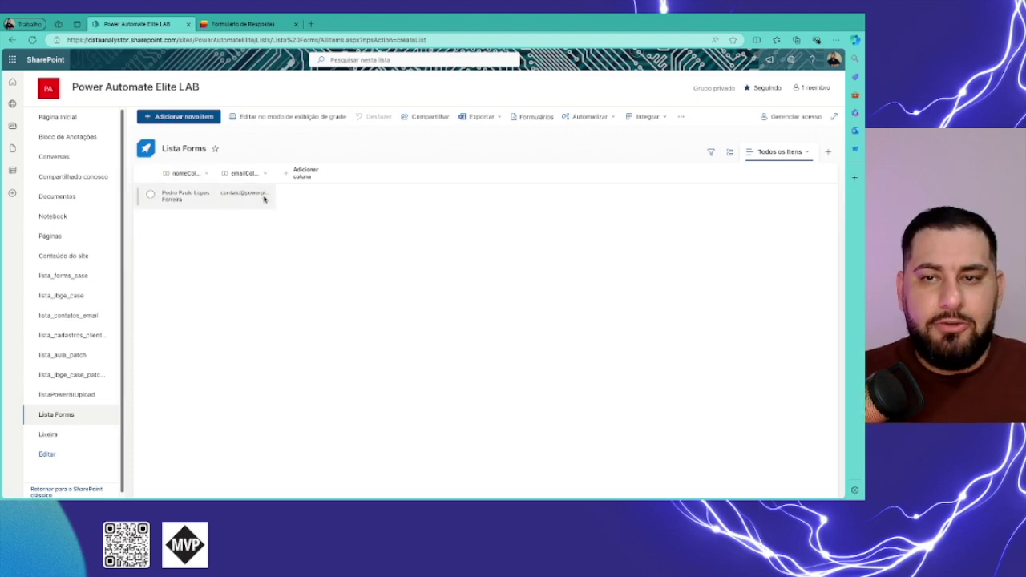
left_click(516, 119)
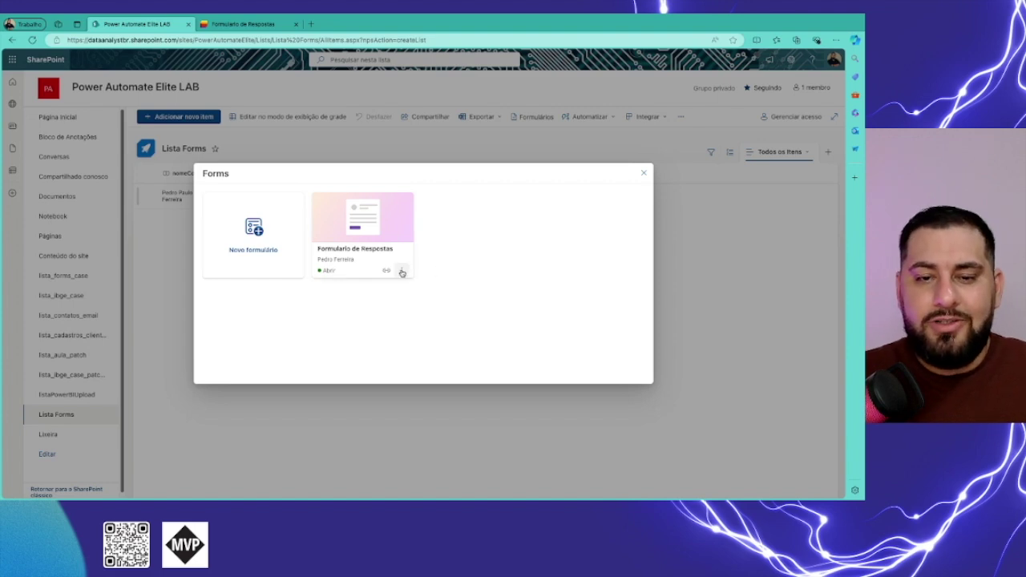
Open and dismiss the Formulario de Respostas card menu, then close the forms overview.
left_click(401, 271)
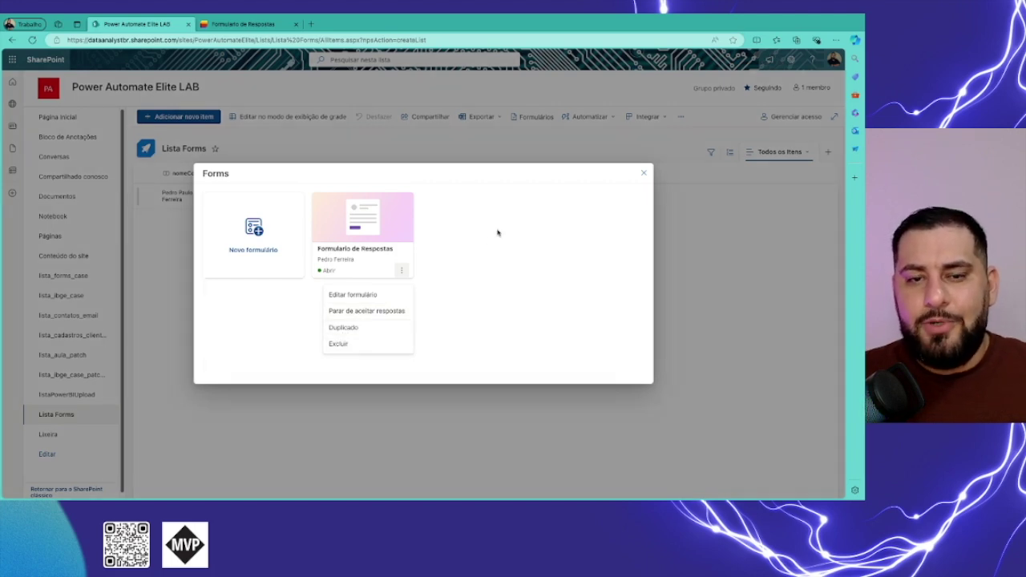
left_click(548, 180)
left_click(642, 174)
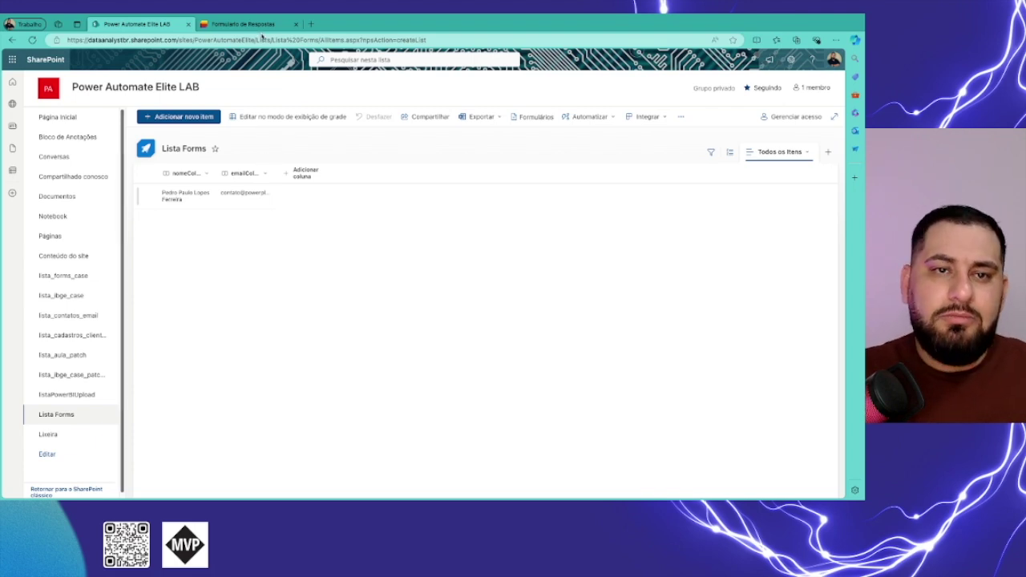
left_click(264, 28)
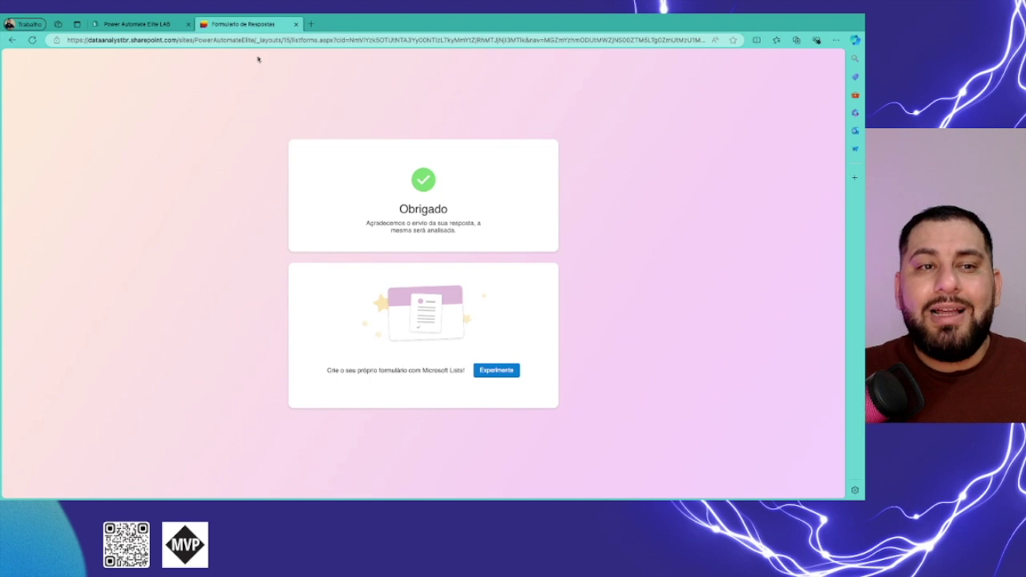
left_click(164, 26)
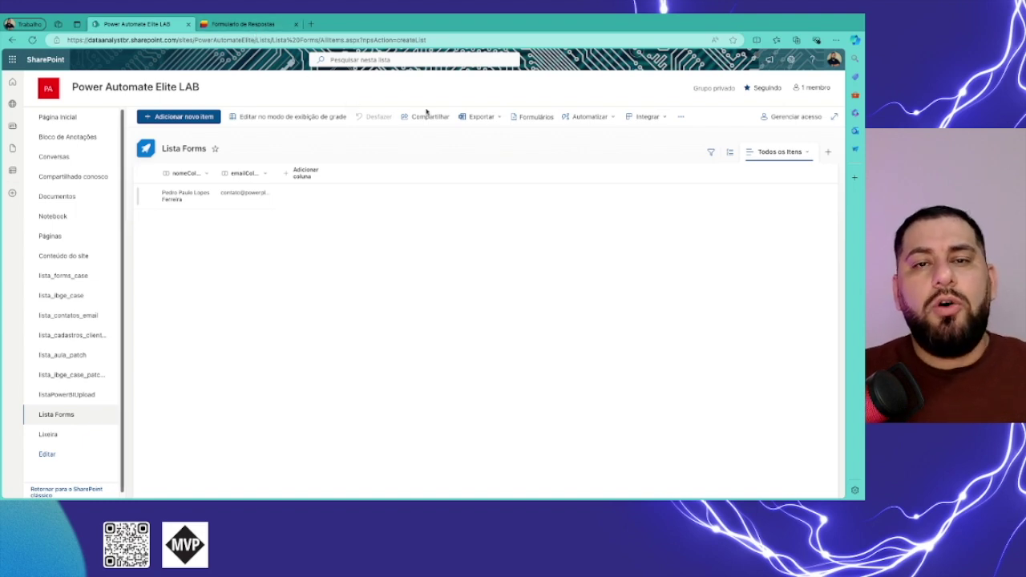
From Formulários, open 'Formulario de Respostas' in Editar formulário and show its Enviar formulário sharing options.
left_click(522, 117)
left_click(404, 272)
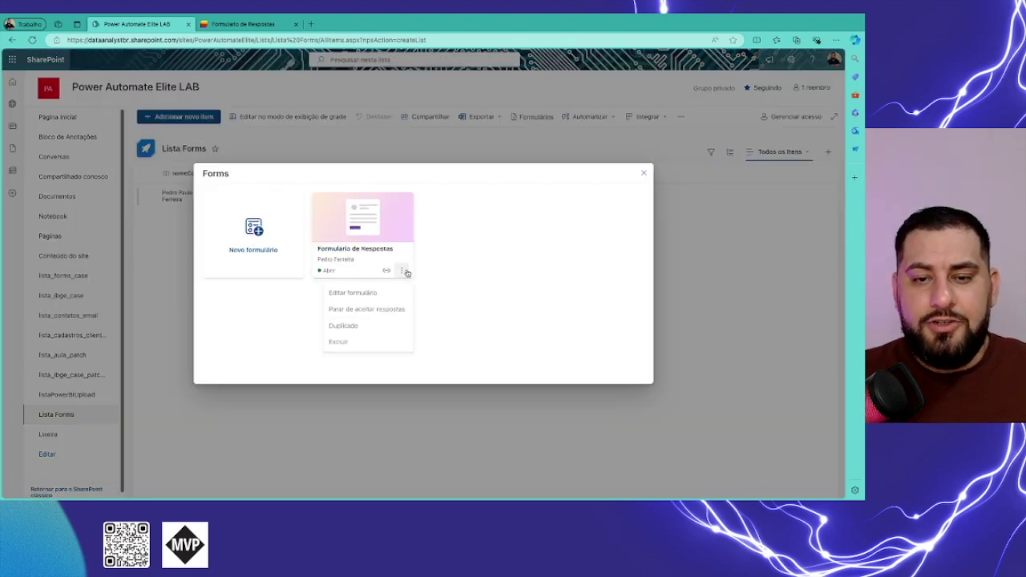
left_click(353, 295)
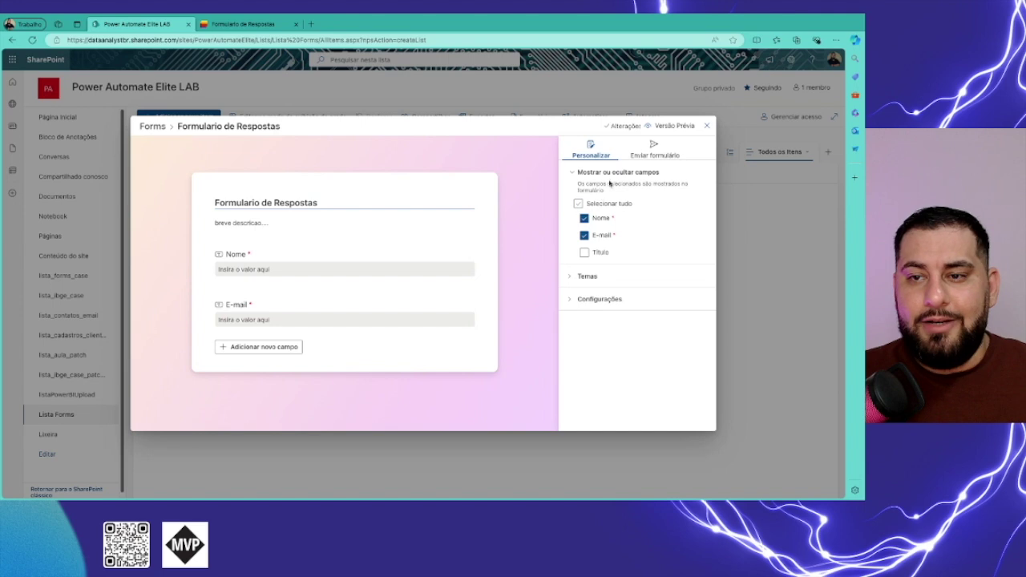
left_click(650, 155)
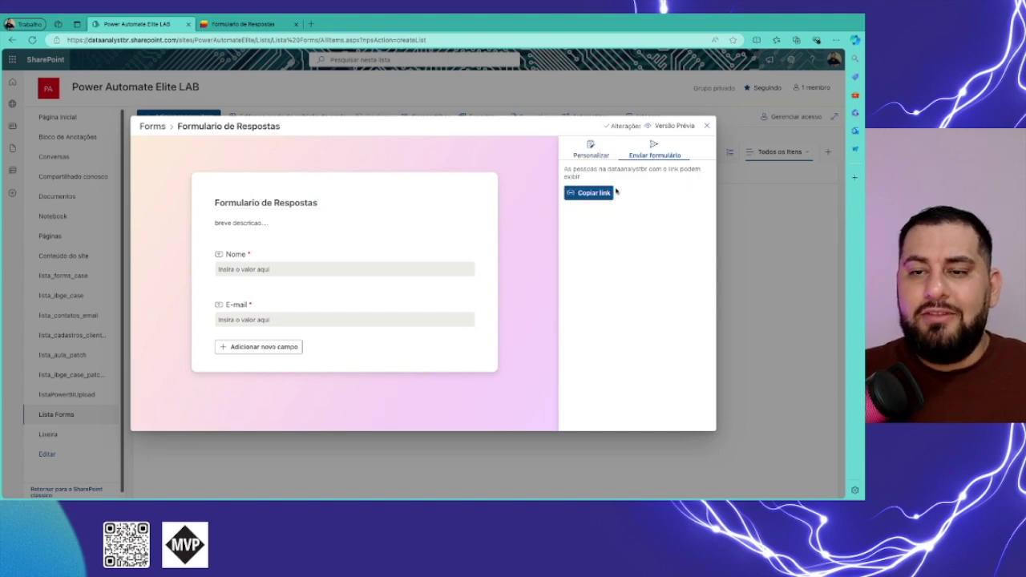